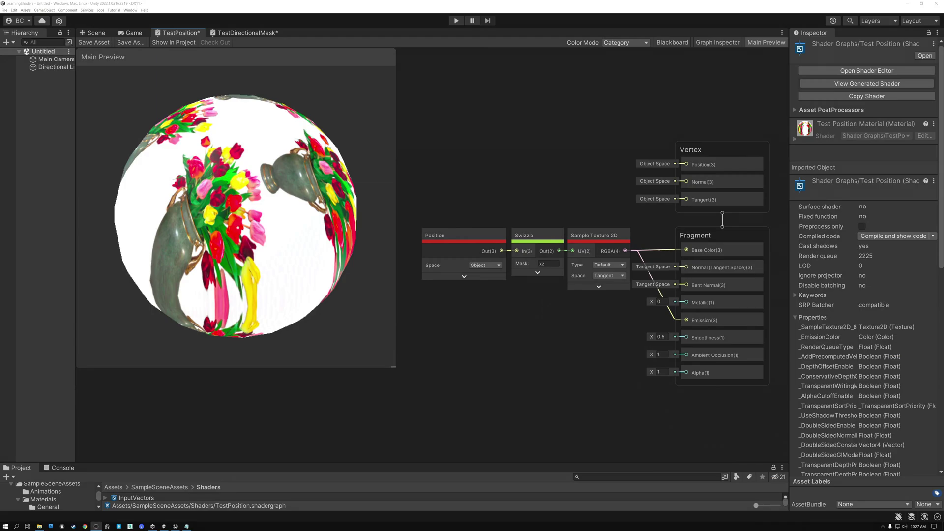
Rotate the main preview sphere to examine the position-projected texture from its different sides.
{"action": "left_click", "coordinate": [450, 239]}
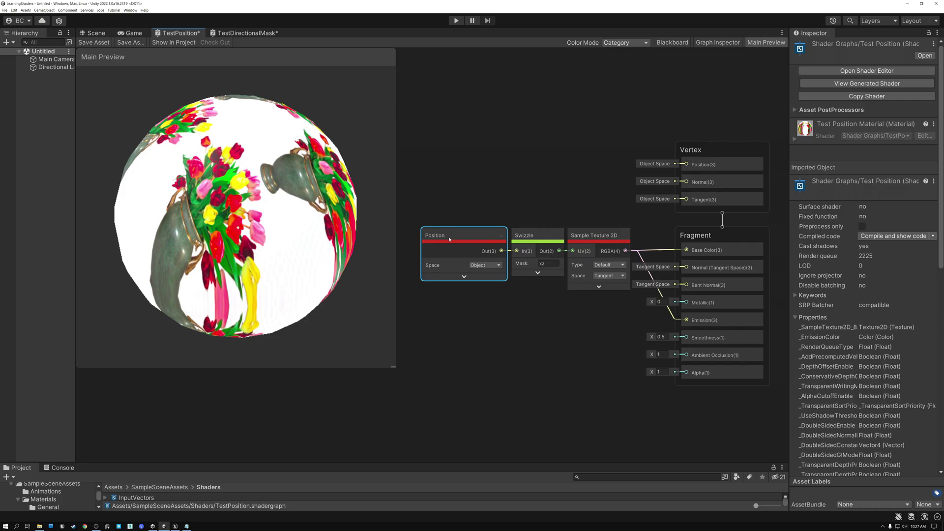
{"action": "left_click_drag", "start_coordinate": [262, 187], "coordinate": [264, 111]}
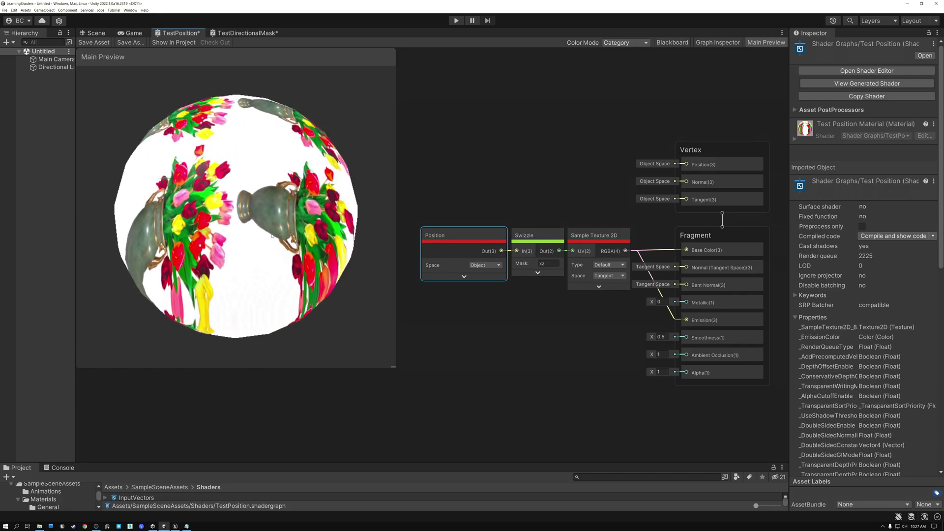
{"action": "left_click_drag", "start_coordinate": [291, 265], "coordinate": [293, 178]}
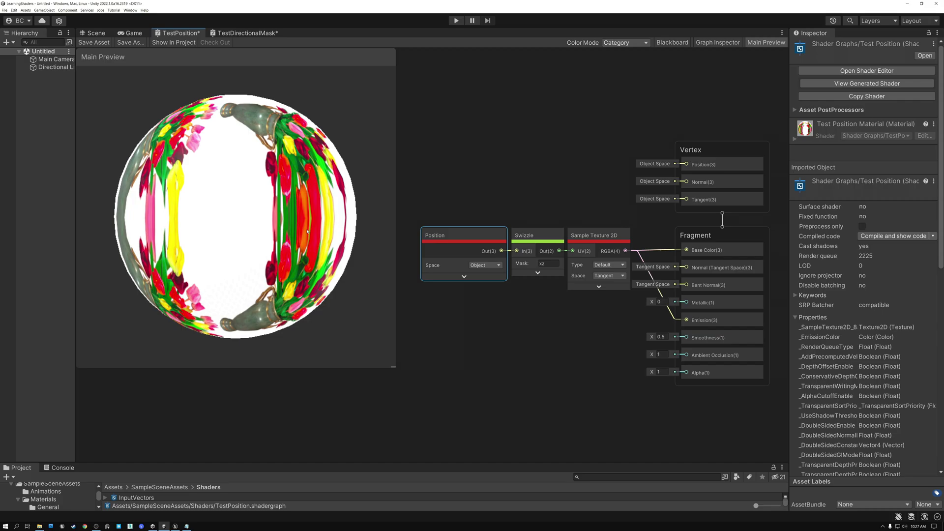
{"action": "left_click_drag", "start_coordinate": [329, 224], "coordinate": [204, 216]}
{"action": "left_click_drag", "start_coordinate": [250, 183], "coordinate": [277, 239]}
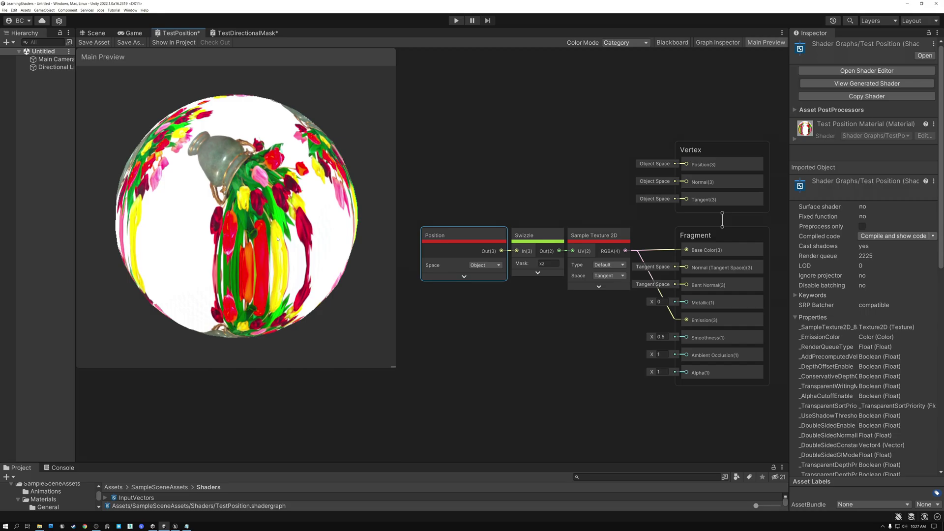
Switch to the TestDirectionalMask graph and add a Normal Vector node below the main preview.
{"action": "left_click", "coordinate": [248, 33]}
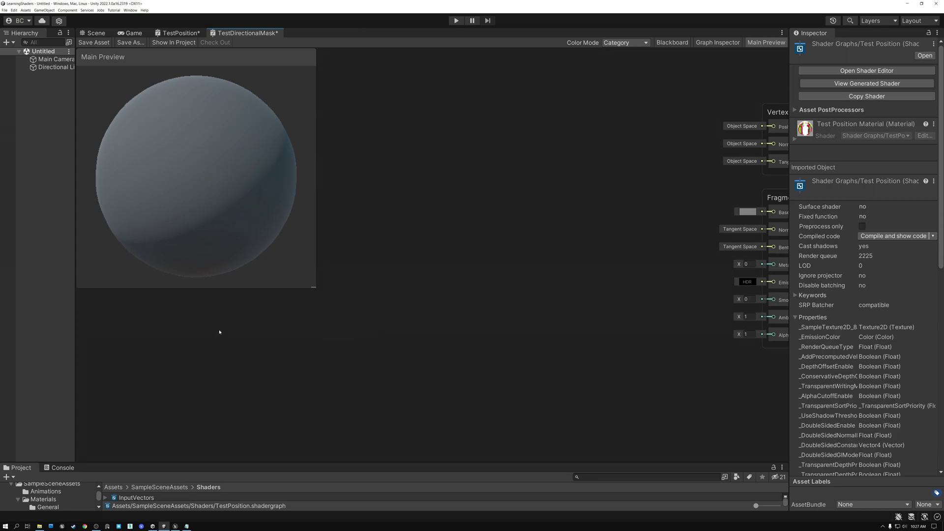
{"action": "right_click", "coordinate": [196, 325]}
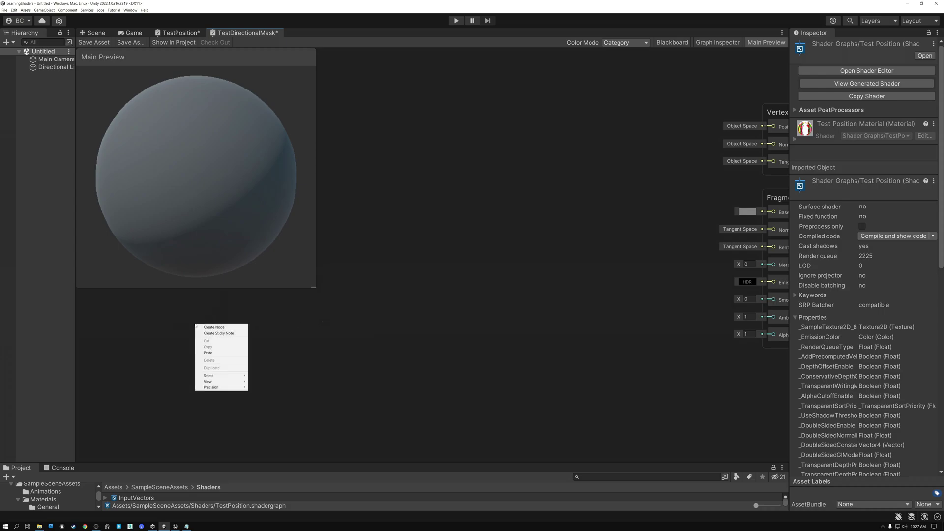
{"action": "left_click", "coordinate": [176, 314]}
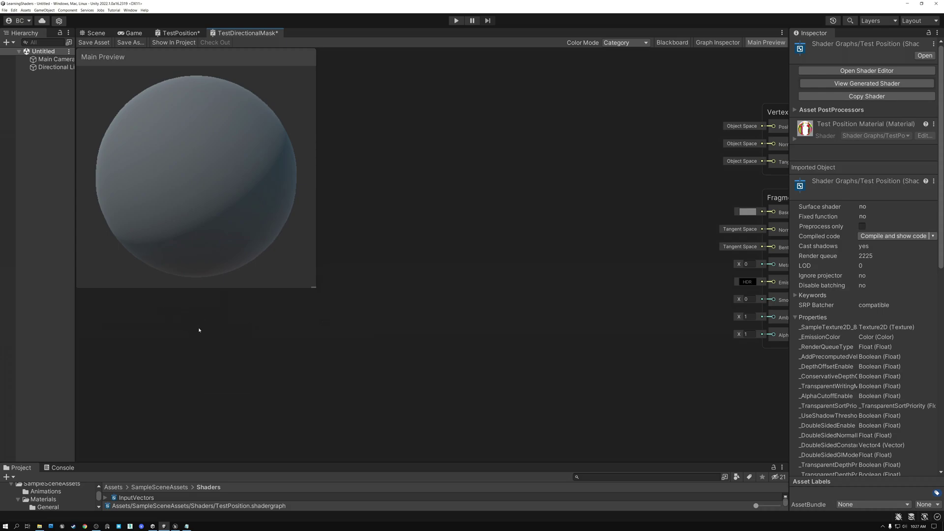
{"action": "type", "text": "nor"}
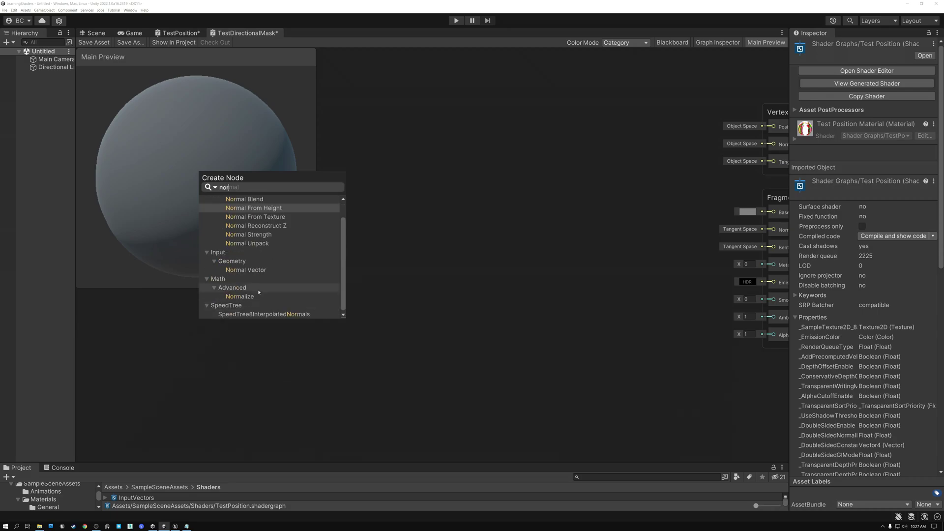
{"action": "double_click", "coordinate": [247, 270]}
{"action": "left_click_drag", "start_coordinate": [242, 346], "coordinate": [233, 312]}
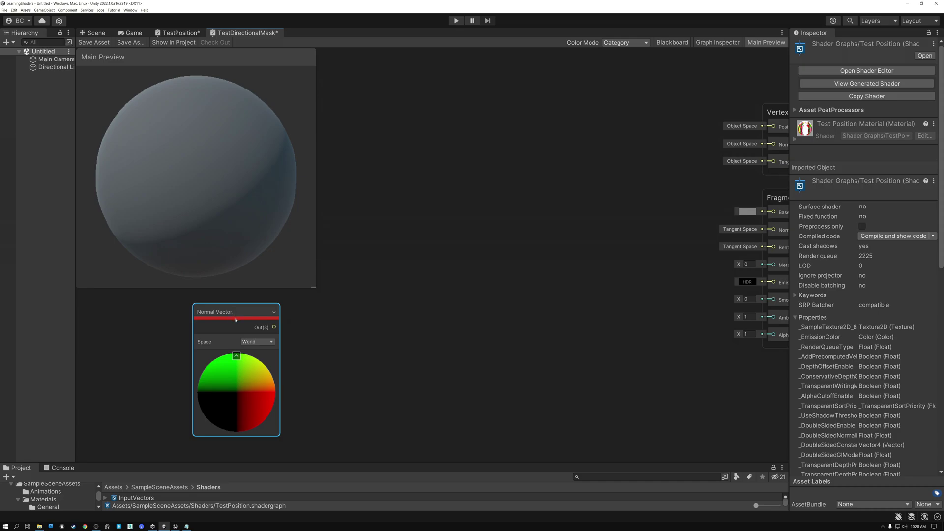
{"action": "left_click_drag", "start_coordinate": [235, 320], "coordinate": [228, 321]}
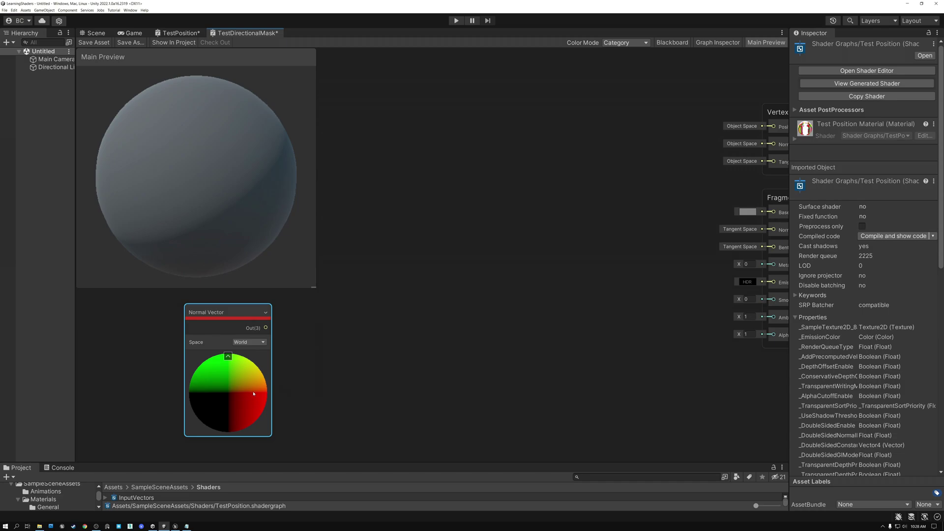
{"action": "mouse_move", "coordinate": [241, 313]}
{"action": "left_mouse_down"}
{"action": "mouse_move", "coordinate": [226, 313]}
{"action": "mouse_move", "coordinate": [239, 313]}
{"action": "left_mouse_up"}
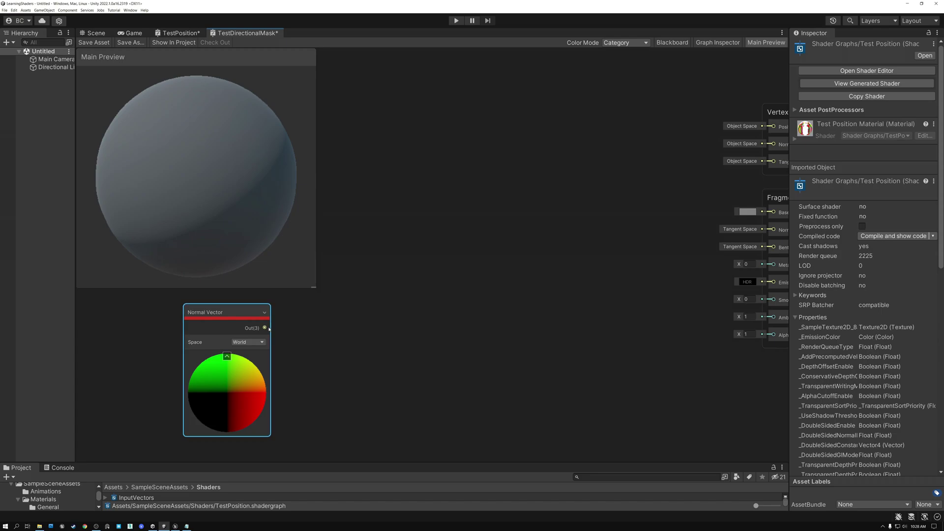
Add an Absolute node fed by the Normal Vector output and place it beside that node.
{"action": "left_click_drag", "start_coordinate": [264, 328], "coordinate": [327, 331]}
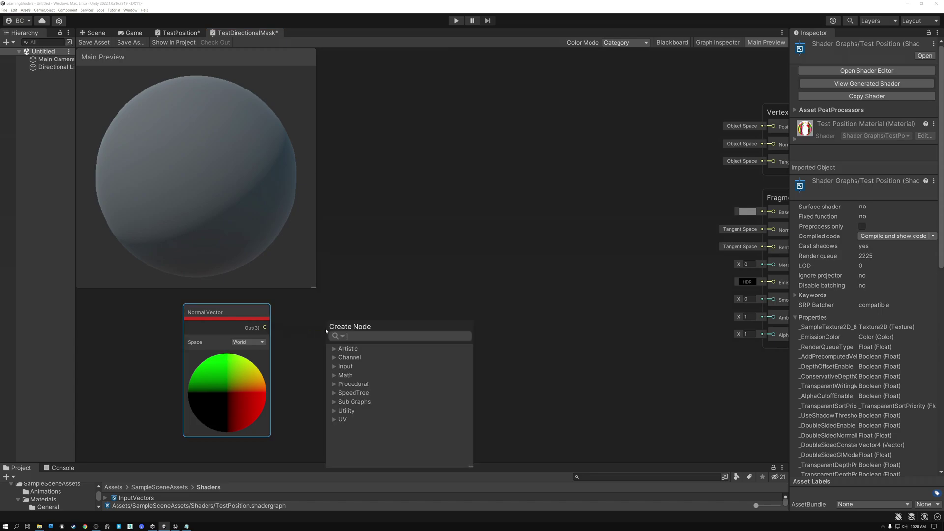
{"action": "type", "text": "abs"}
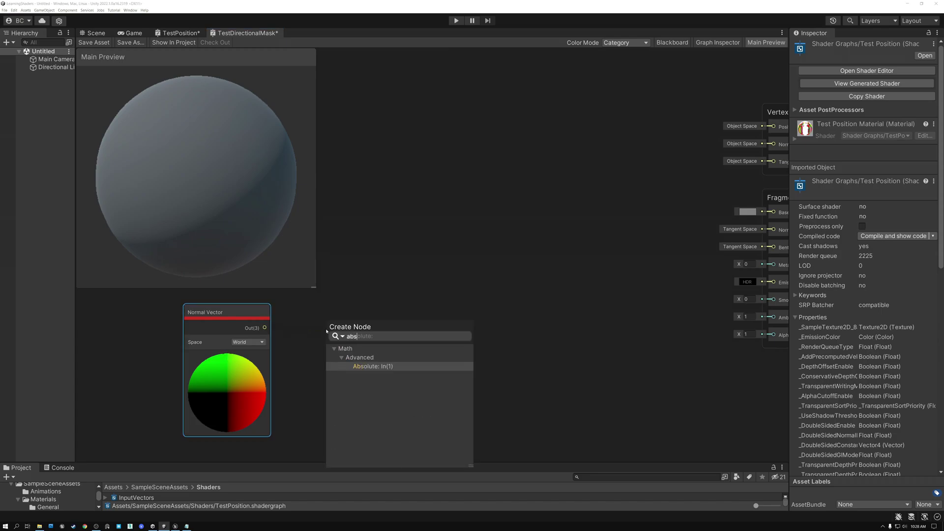
{"action": "left_click", "coordinate": [367, 366]}
{"action": "left_click_drag", "start_coordinate": [353, 322], "coordinate": [325, 310]}
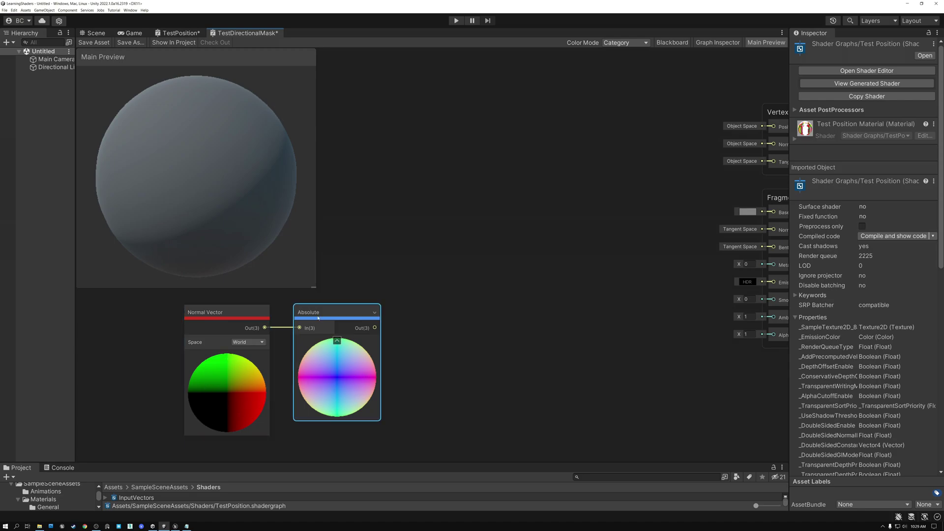
{"action": "left_click_drag", "start_coordinate": [330, 312], "coordinate": [318, 313]}
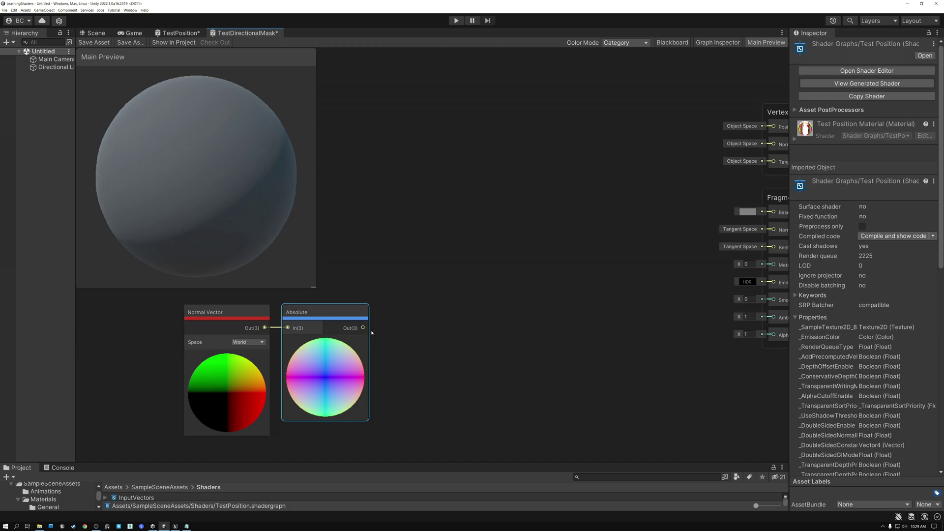
Add a Power node with the Absolute output connected to its A input, leaving space between the two nodes.
{"action": "left_click_drag", "start_coordinate": [363, 328], "coordinate": [428, 324]}
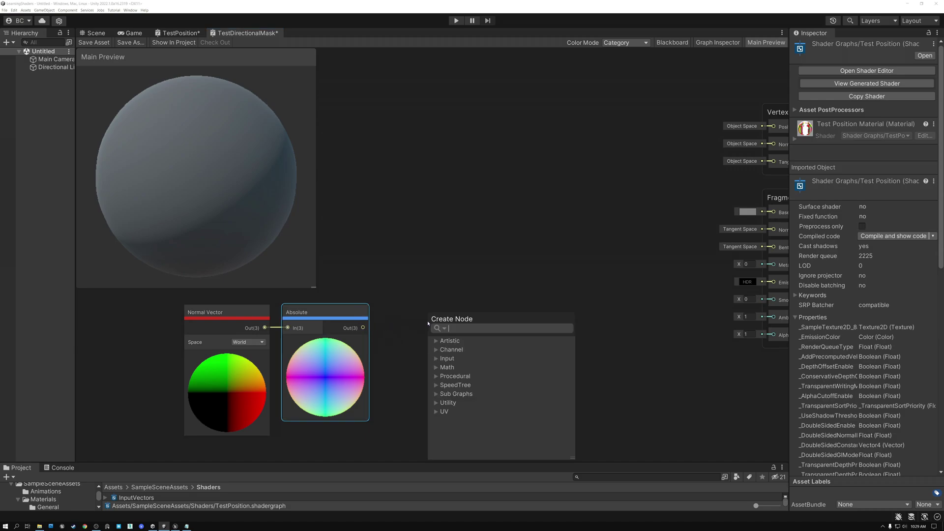
{"action": "type", "text": "power"}
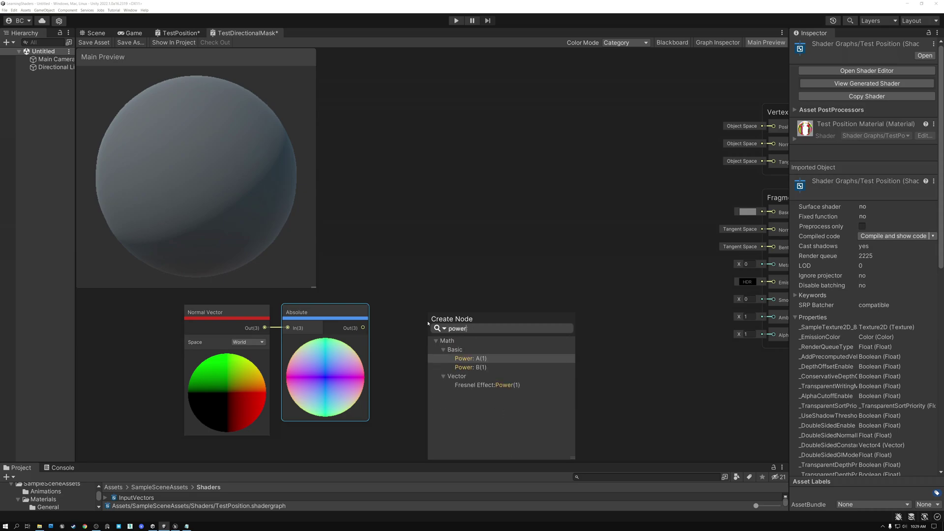
{"action": "left_click", "coordinate": [474, 359]}
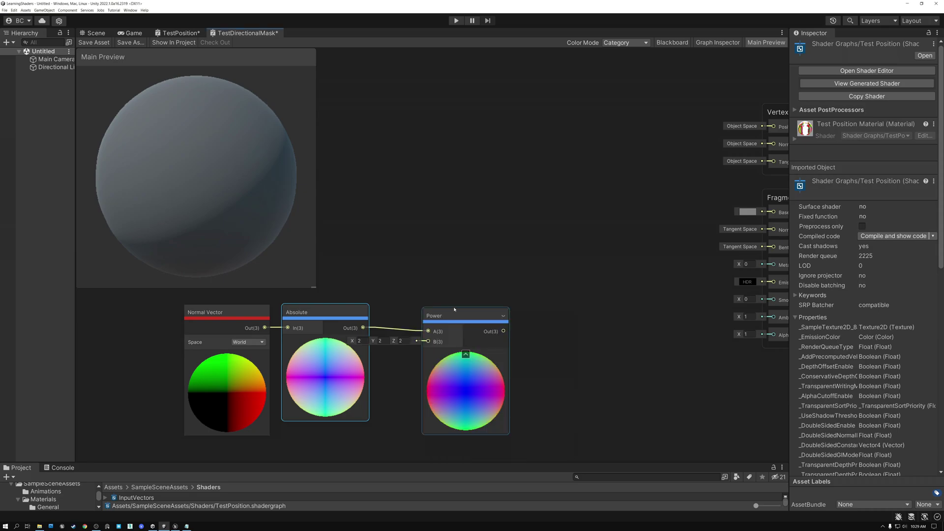
{"action": "left_click_drag", "start_coordinate": [457, 311], "coordinate": [484, 312]}
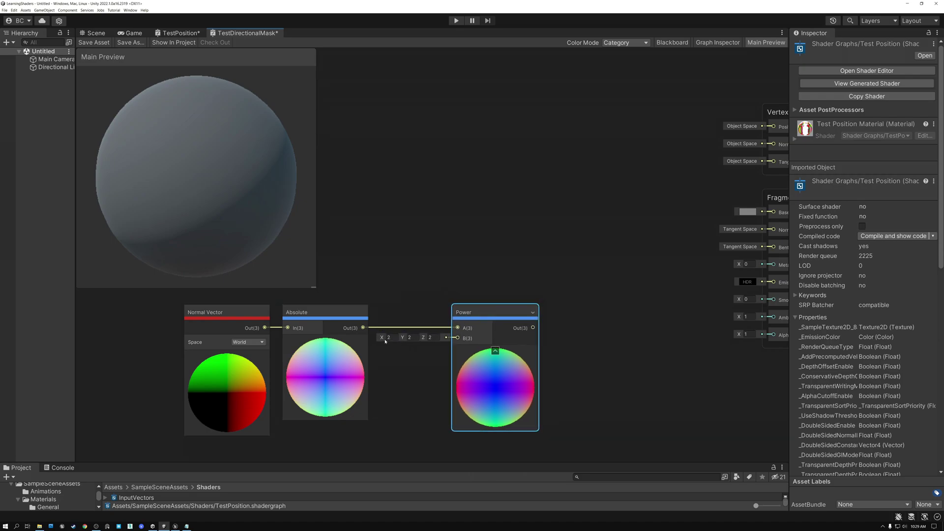
Set the Power node's B input to 8 on X, Y and Z and connect its output to Base Color and Emission.
{"action": "left_click", "coordinate": [412, 338]}
{"action": "left_click", "coordinate": [435, 338]}
{"action": "left_click", "coordinate": [394, 337]}
{"action": "type", "text": "8"}
{"action": "key", "text": "Tab"}
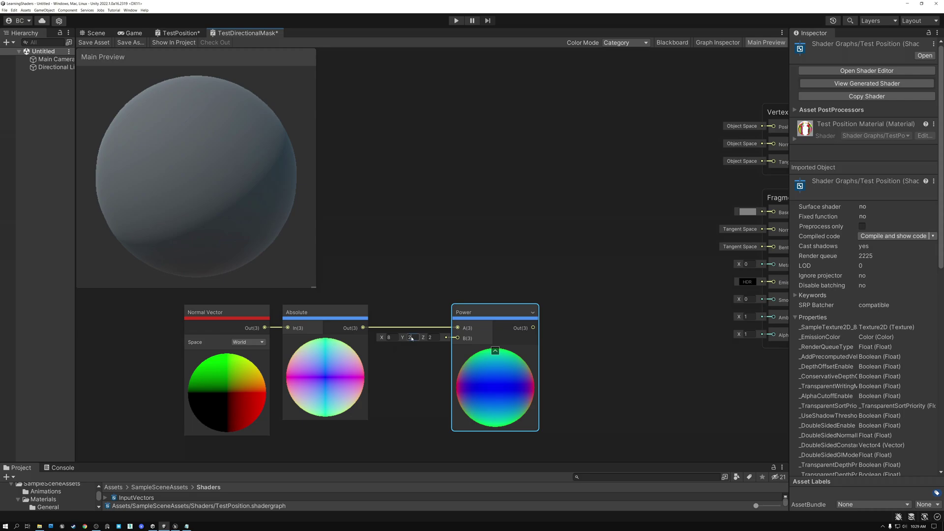
{"action": "type", "text": "8"}
{"action": "left_click", "coordinate": [433, 337]}
{"action": "type", "text": "8"}
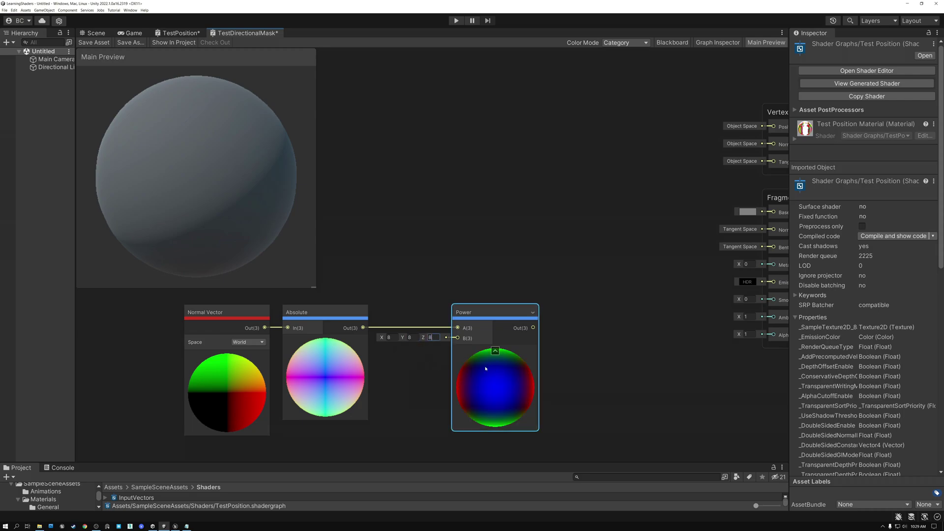
{"action": "left_click_drag", "start_coordinate": [533, 328], "coordinate": [737, 214]}
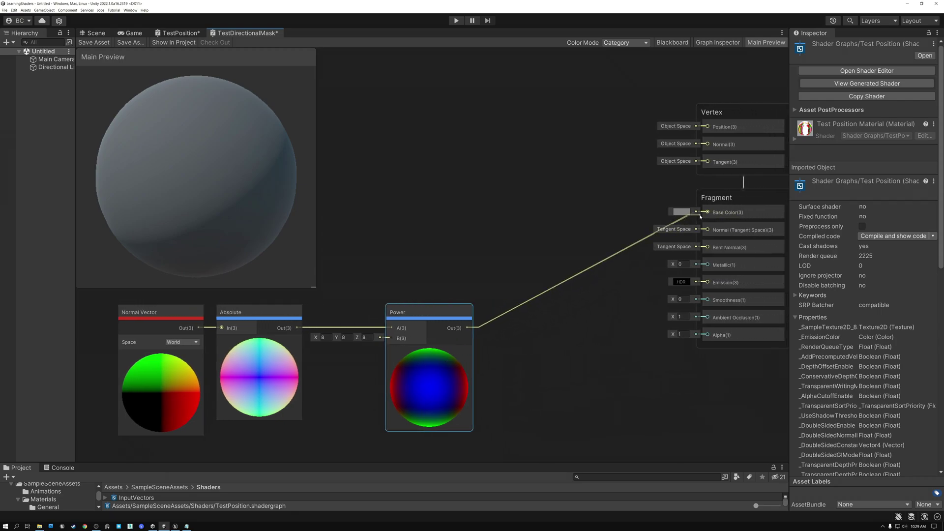
{"action": "left_click_drag", "start_coordinate": [470, 327], "coordinate": [709, 283]}
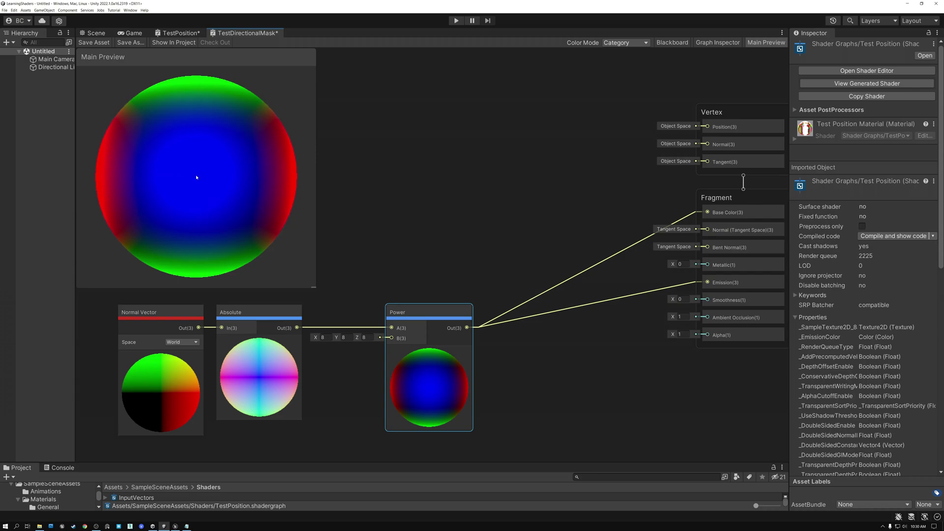
Set the Normal Vector node's space to Object and rotate the preview sphere to inspect the colored directional masks.
{"action": "left_click", "coordinate": [143, 313]}
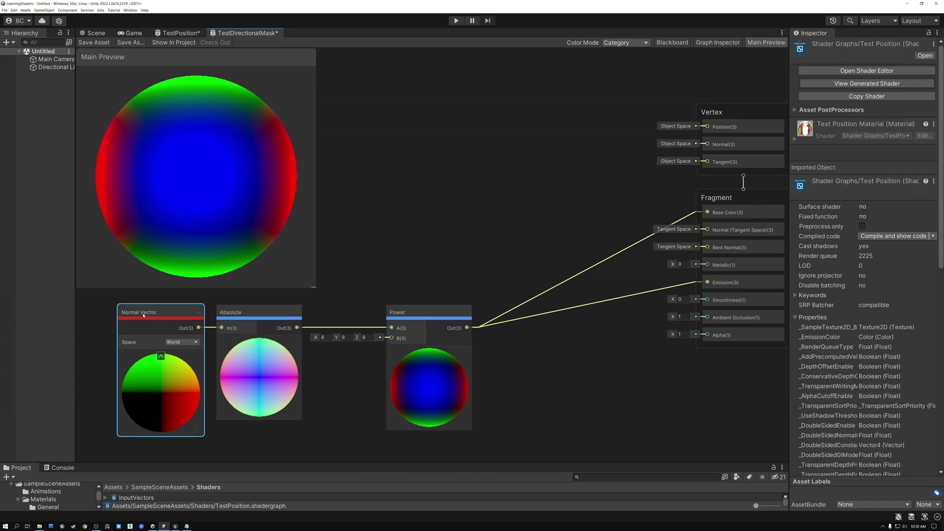
{"action": "left_click", "coordinate": [190, 344]}
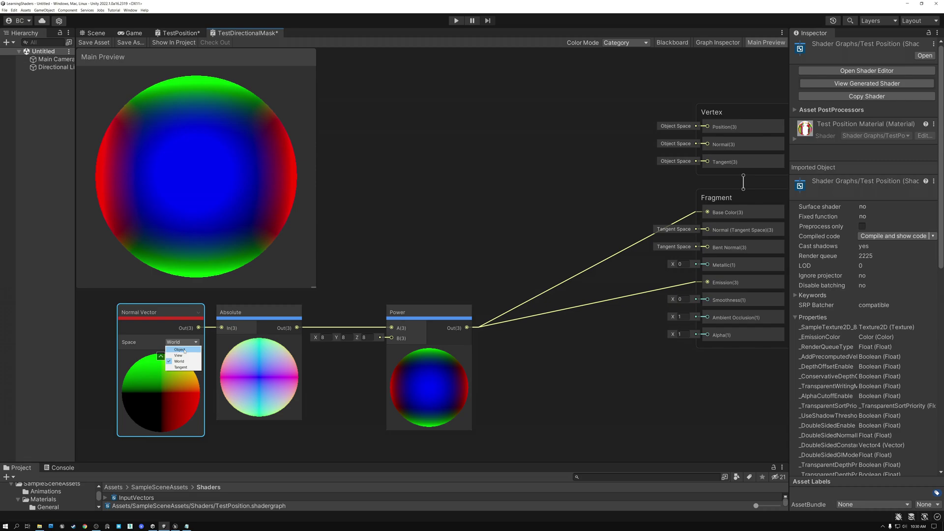
{"action": "left_click", "coordinate": [180, 350]}
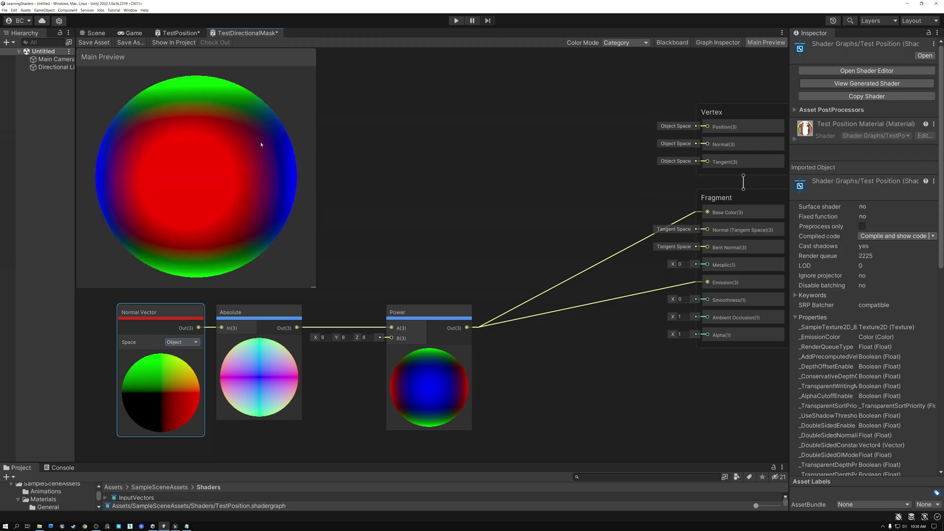
{"action": "left_click_drag", "start_coordinate": [257, 152], "coordinate": [116, 165]}
{"action": "left_click_drag", "start_coordinate": [273, 161], "coordinate": [467, 161]}
{"action": "mouse_move", "coordinate": [237, 169]}
{"action": "left_mouse_down"}
{"action": "mouse_move", "coordinate": [203, 233]}
{"action": "mouse_move", "coordinate": [221, 89]}
{"action": "mouse_move", "coordinate": [234, 168]}
{"action": "mouse_move", "coordinate": [219, 177]}
{"action": "left_mouse_up"}
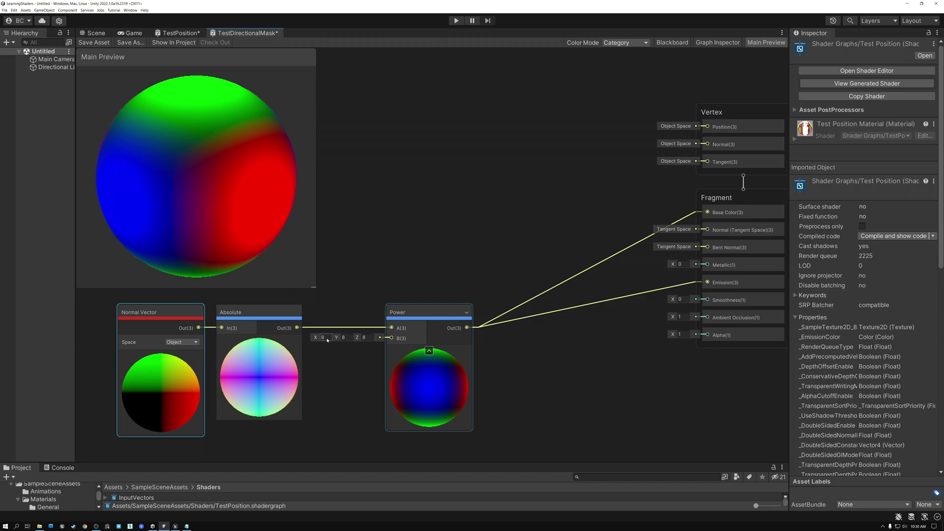
Set the Power node's B input to 16 on X, Y and Z and check the mask falloff on the preview sphere.
{"action": "type", "text": "16"}
{"action": "key", "text": "Tab"}
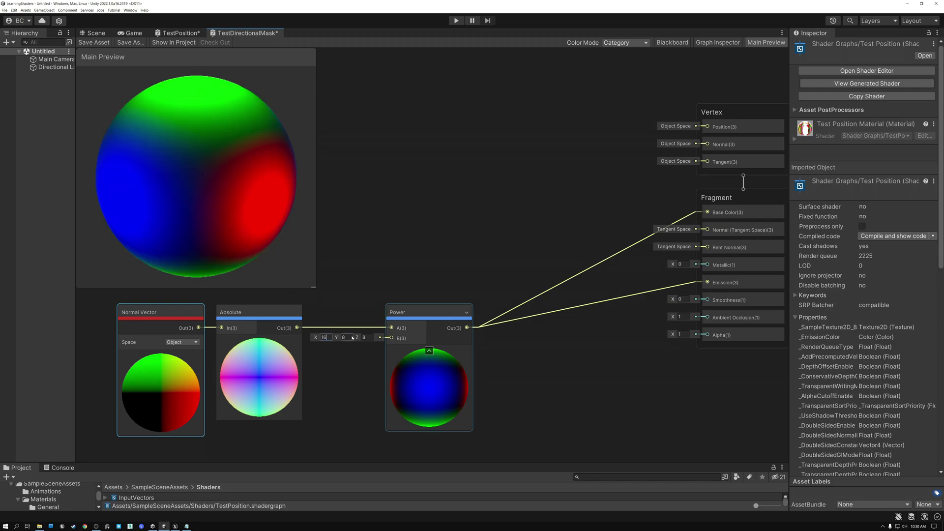
{"action": "type", "text": "16"}
{"action": "key", "text": "Tab"}
{"action": "type", "text": "16"}
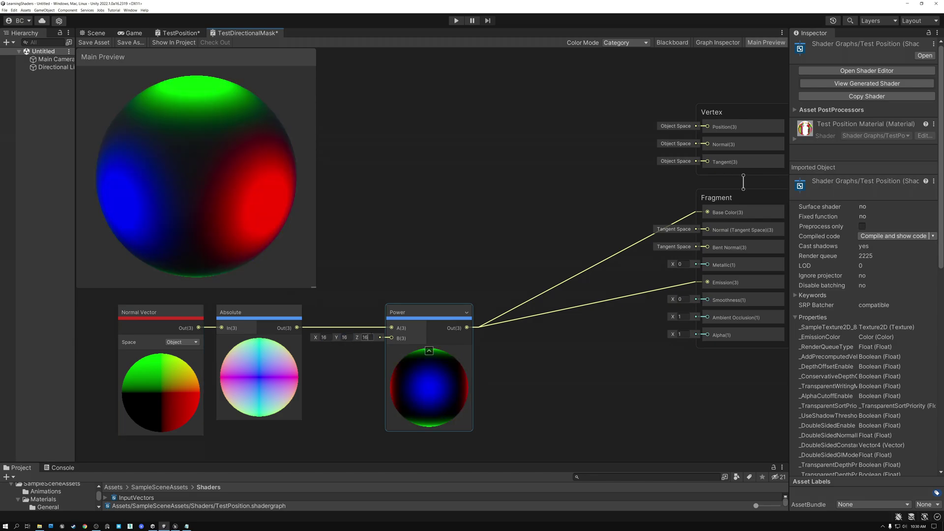
{"action": "left_click_drag", "start_coordinate": [259, 187], "coordinate": [239, 219]}
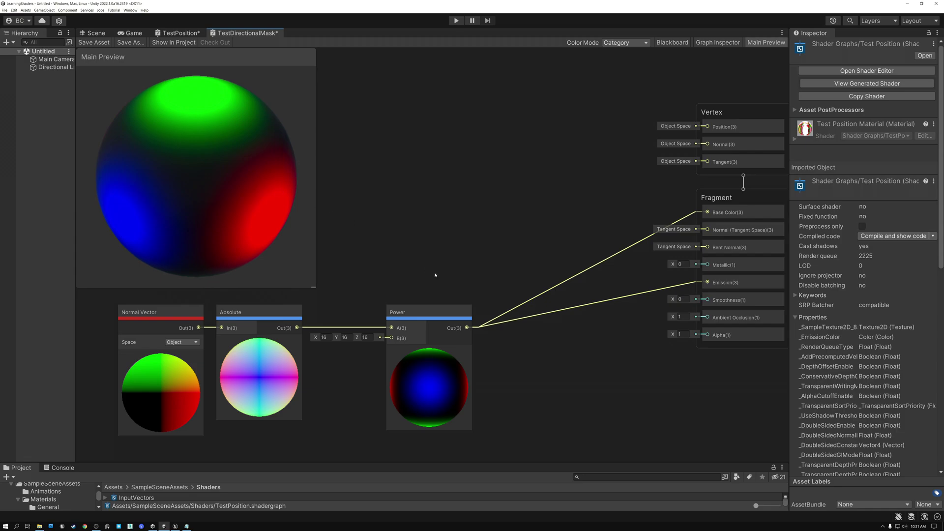
Add a Split node fed by the Power output.
{"action": "left_click_drag", "start_coordinate": [466, 328], "coordinate": [538, 348]}
{"action": "type", "text": "split"}
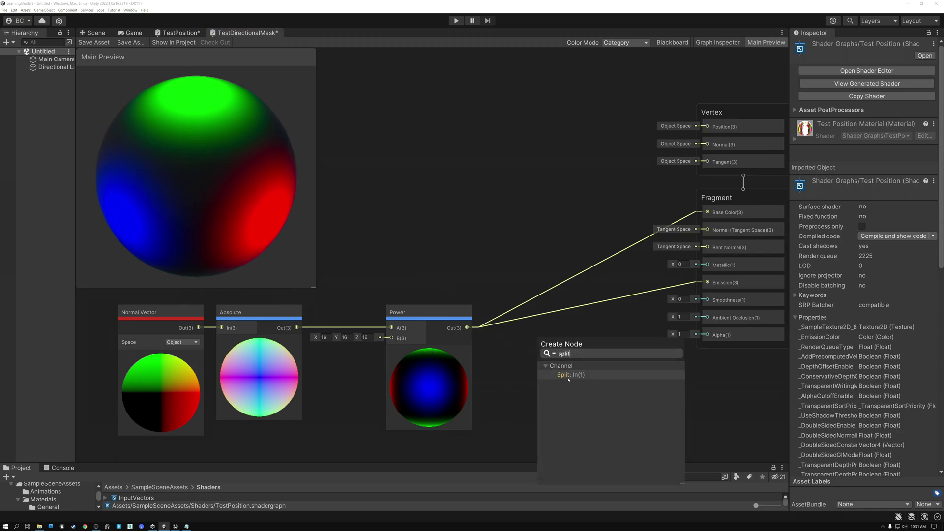
{"action": "left_click", "coordinate": [564, 375]}
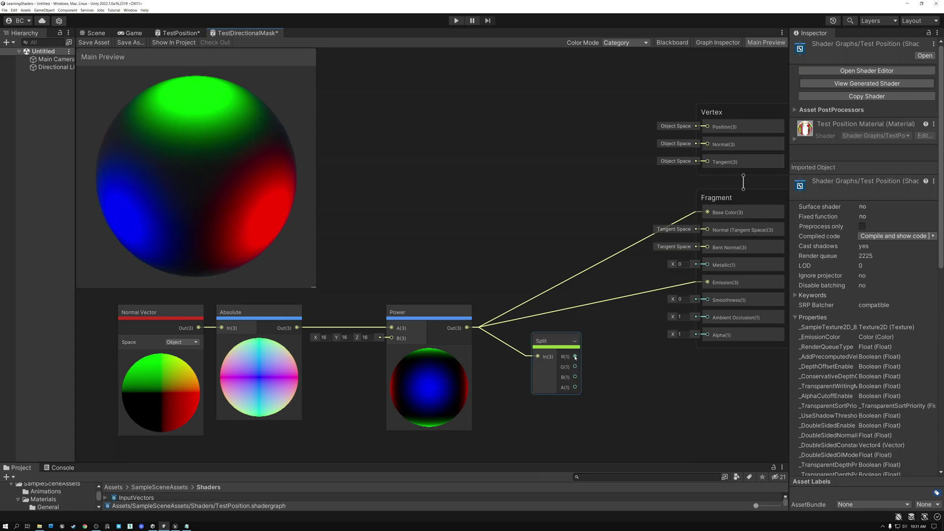
Connect the Split node's R output to Base Color and Emission and rotate the preview to inspect the X mask.
{"action": "left_click_drag", "start_coordinate": [575, 357], "coordinate": [707, 213]}
{"action": "left_click_drag", "start_coordinate": [575, 357], "coordinate": [707, 282]}
{"action": "mouse_move", "coordinate": [269, 202]}
{"action": "left_mouse_down"}
{"action": "mouse_move", "coordinate": [212, 147]}
{"action": "mouse_move", "coordinate": [226, 163]}
{"action": "mouse_move", "coordinate": [290, 156]}
{"action": "mouse_move", "coordinate": [283, 172]}
{"action": "mouse_move", "coordinate": [212, 162]}
{"action": "mouse_move", "coordinate": [324, 162]}
{"action": "left_mouse_up"}
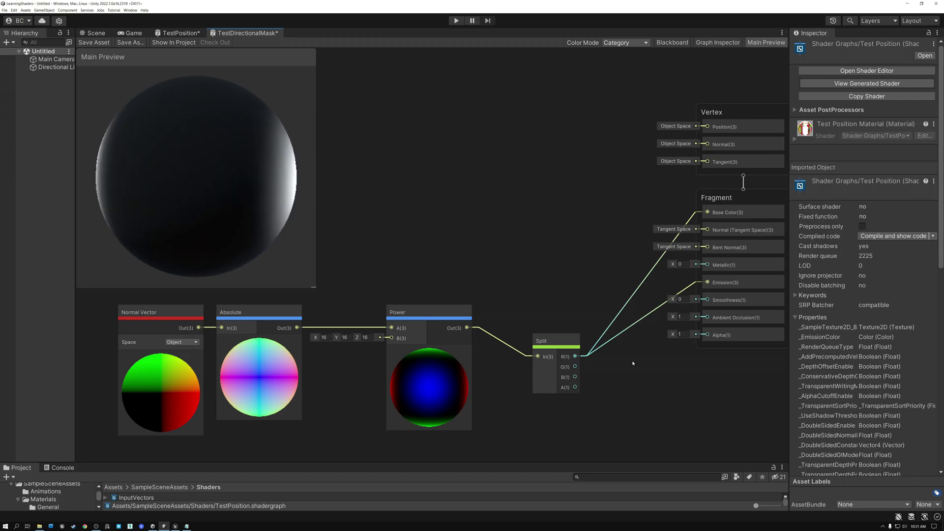
Connect the Split node's G output to Base Color and Emission in place of R.
{"action": "left_click_drag", "start_coordinate": [575, 367], "coordinate": [707, 212]}
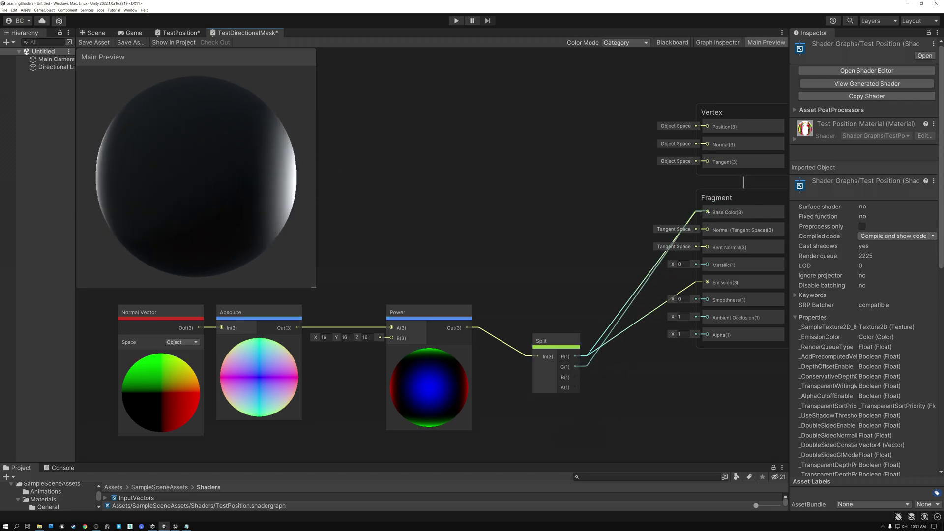
{"action": "left_click_drag", "start_coordinate": [575, 367], "coordinate": [707, 283]}
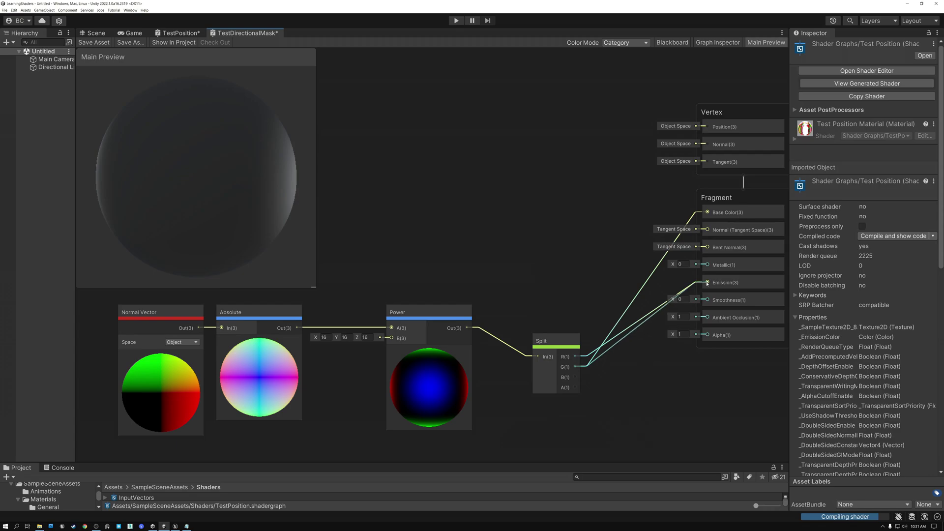
Move the Split node next to the Power node and rotate the preview sphere to inspect the Y mask.
{"action": "left_click_drag", "start_coordinate": [571, 348], "coordinate": [524, 318]}
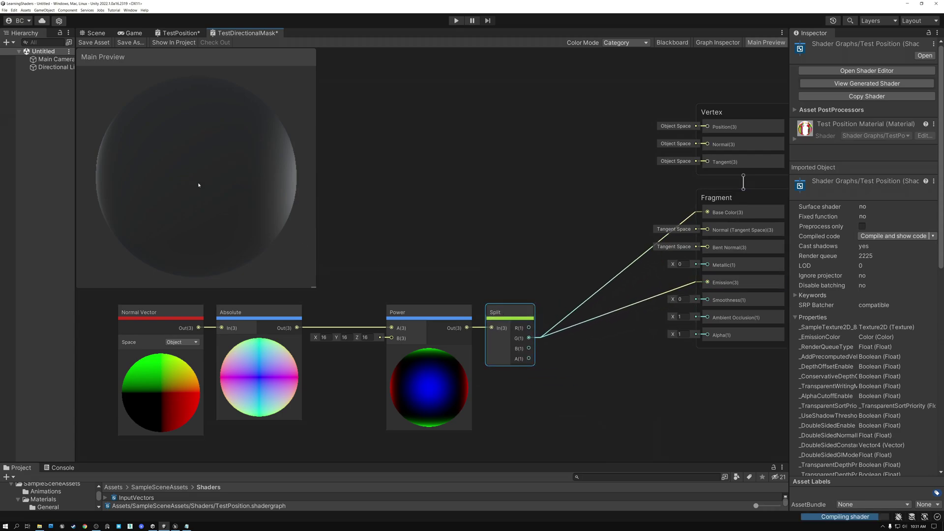
{"action": "mouse_move", "coordinate": [230, 154]}
{"action": "left_mouse_down"}
{"action": "mouse_move", "coordinate": [190, 246]}
{"action": "mouse_move", "coordinate": [167, 153]}
{"action": "mouse_move", "coordinate": [258, 180]}
{"action": "mouse_move", "coordinate": [275, 206]}
{"action": "left_mouse_up"}
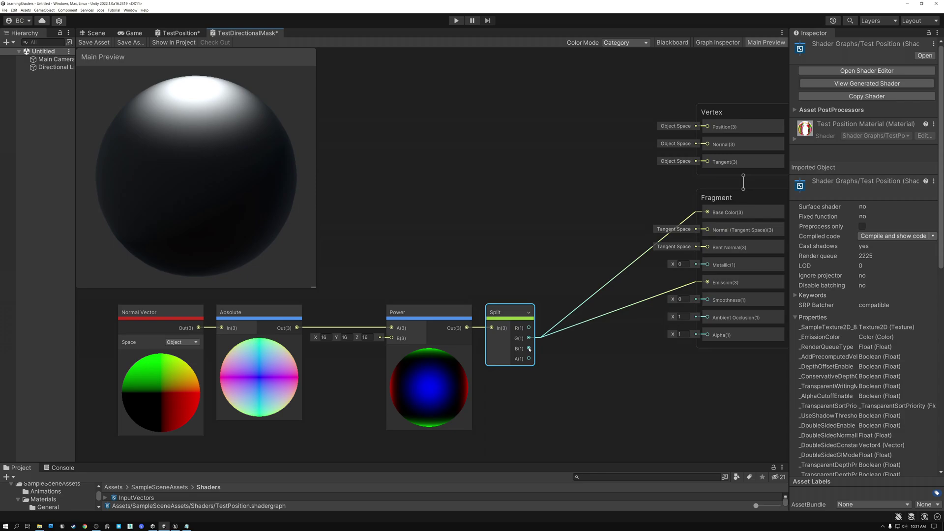
{"action": "left_click_drag", "start_coordinate": [229, 131], "coordinate": [206, 177]}
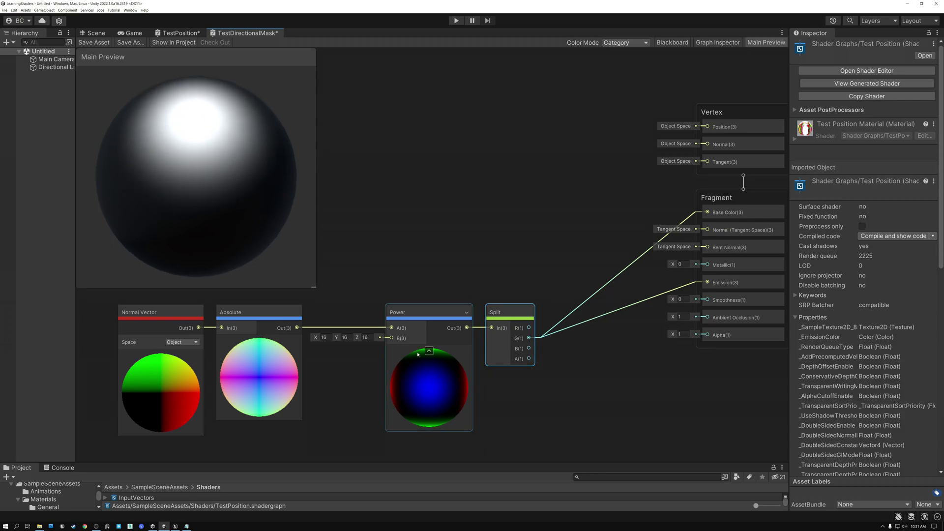
{"action": "left_click_drag", "start_coordinate": [246, 202], "coordinate": [195, 192]}
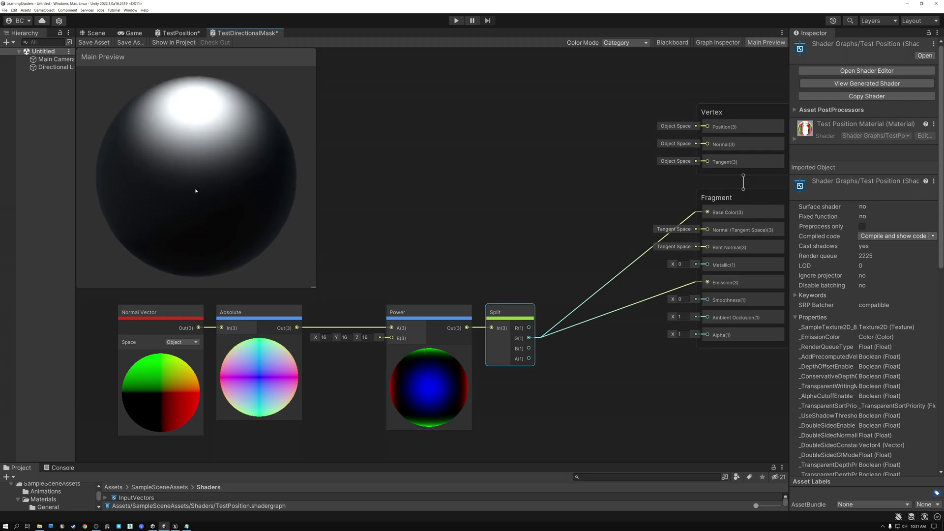
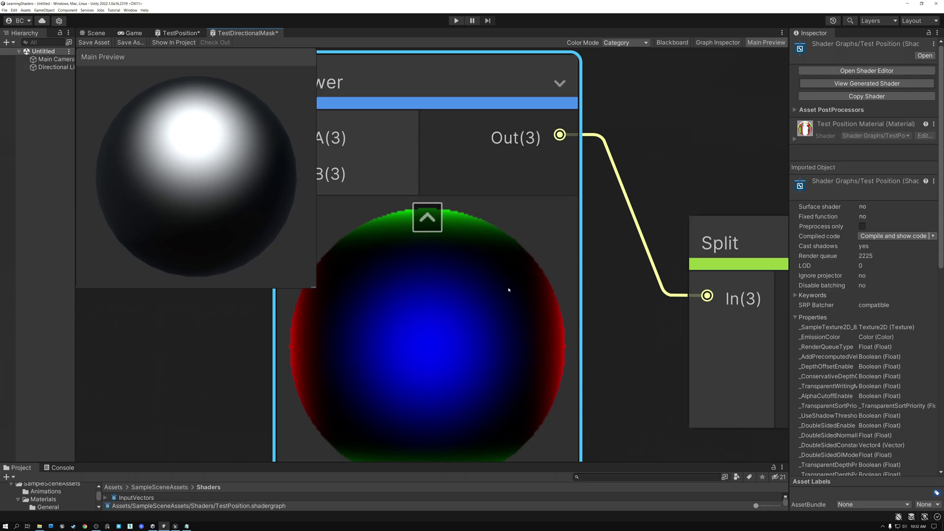
Space the Power and Split nodes apart, moving Split up close to the Fragment block to free room between them.
{"action": "scroll", "coordinate": [448, 280], "scroll_direction": "down", "scroll_amount": 5}
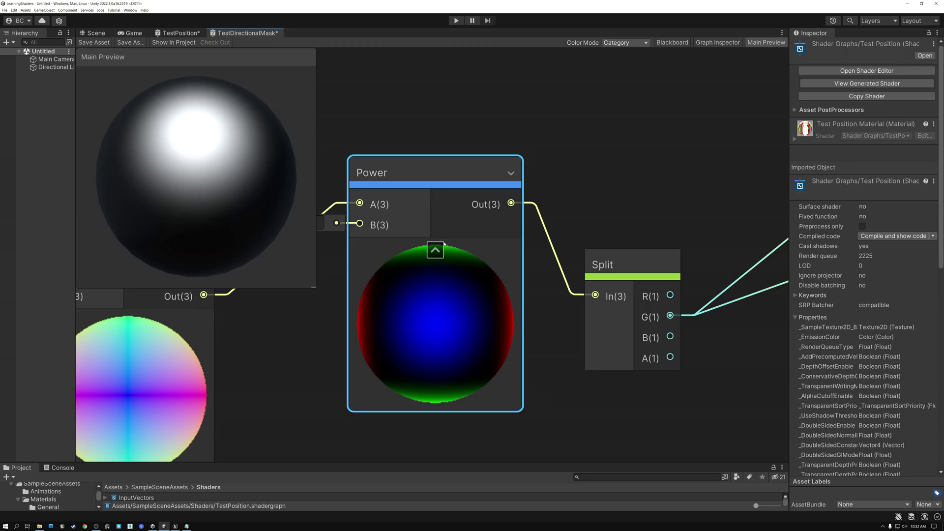
{"action": "scroll", "coordinate": [429, 330], "scroll_direction": "down", "scroll_amount": 3}
{"action": "left_click_drag", "start_coordinate": [425, 253], "coordinate": [392, 298]}
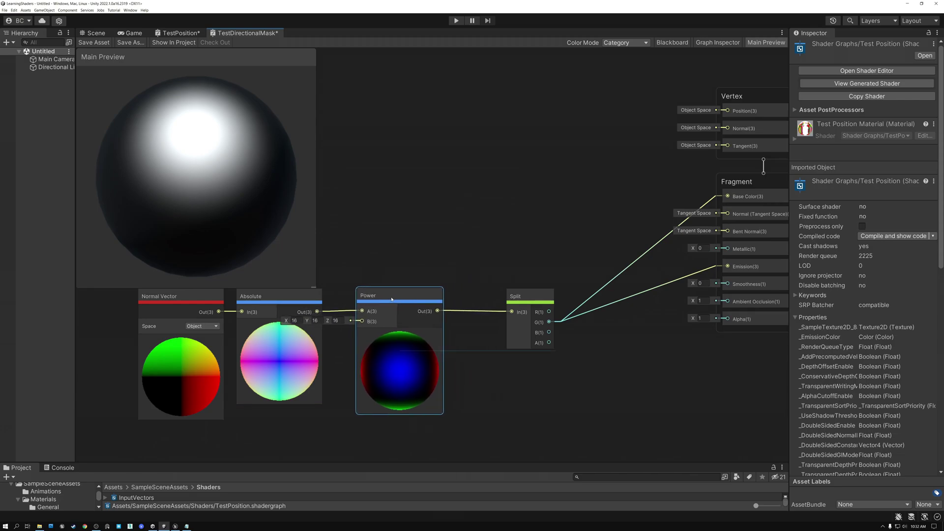
{"action": "left_click_drag", "start_coordinate": [516, 296], "coordinate": [616, 210]}
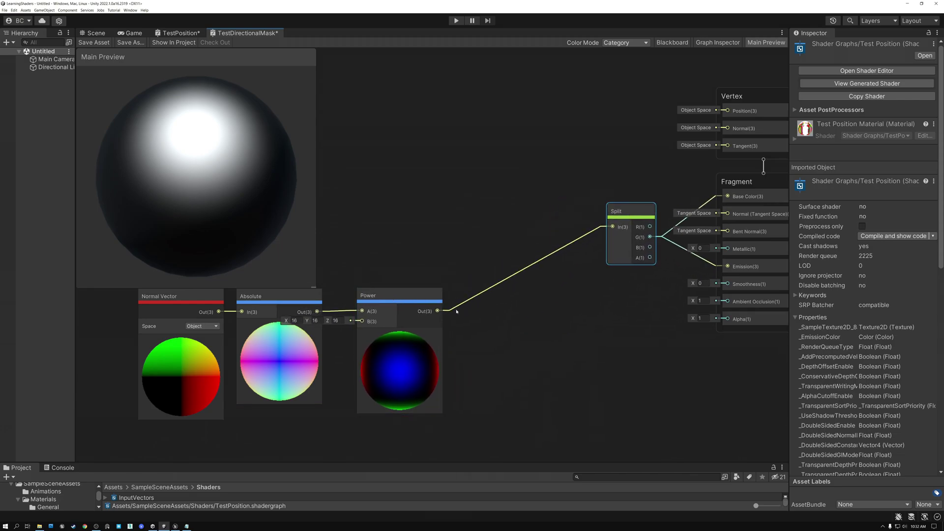
Add a Dot Product node with the Power output feeding its A input.
{"action": "left_click_drag", "start_coordinate": [437, 311], "coordinate": [499, 355]}
{"action": "type", "text": "dot"}
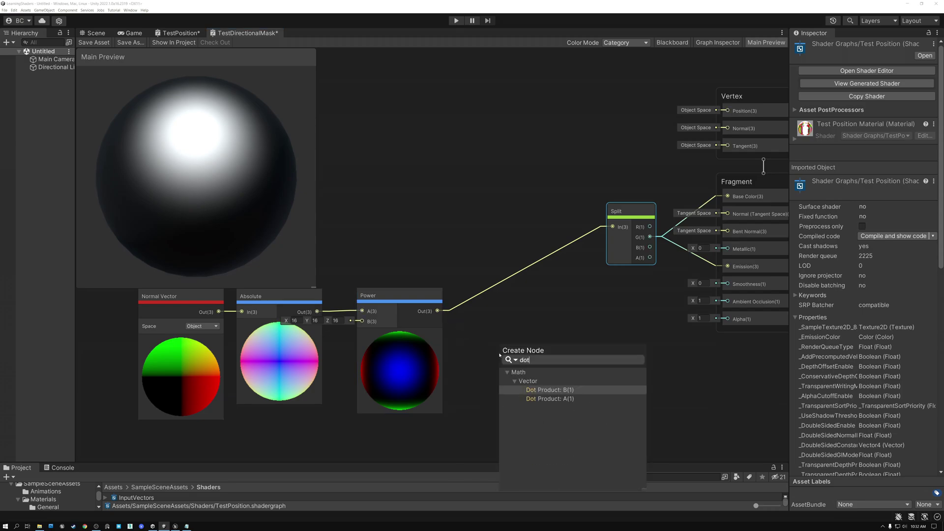
{"action": "left_click", "coordinate": [551, 399]}
{"action": "left_click_drag", "start_coordinate": [523, 349], "coordinate": [547, 321]}
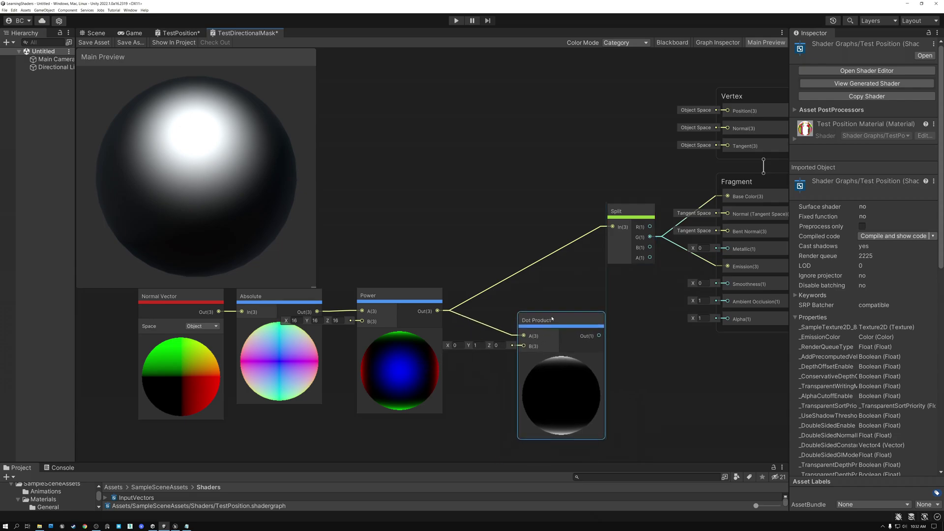
Set the Dot Product node's B input to 1 on X, Y and Z.
{"action": "left_click", "coordinate": [456, 344]}
{"action": "type", "text": "1"}
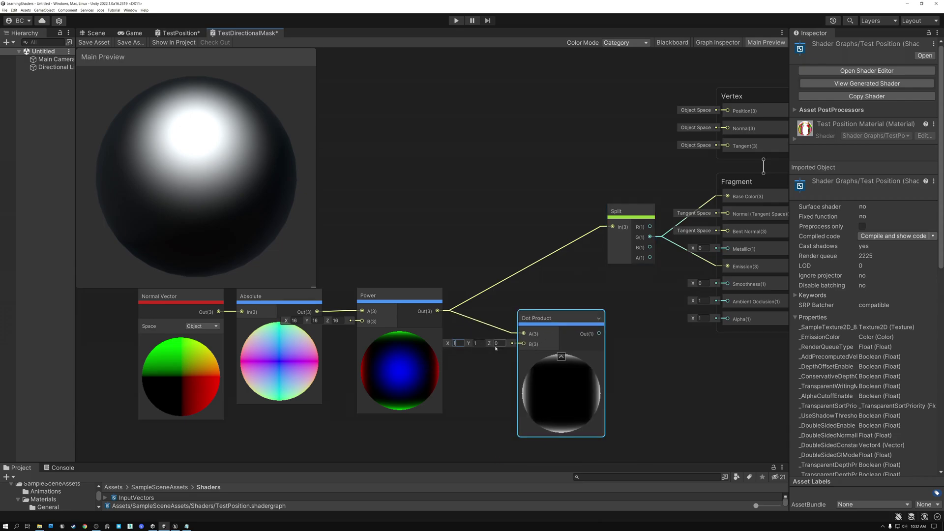
{"action": "left_click", "coordinate": [501, 344]}
{"action": "type", "text": "1"}
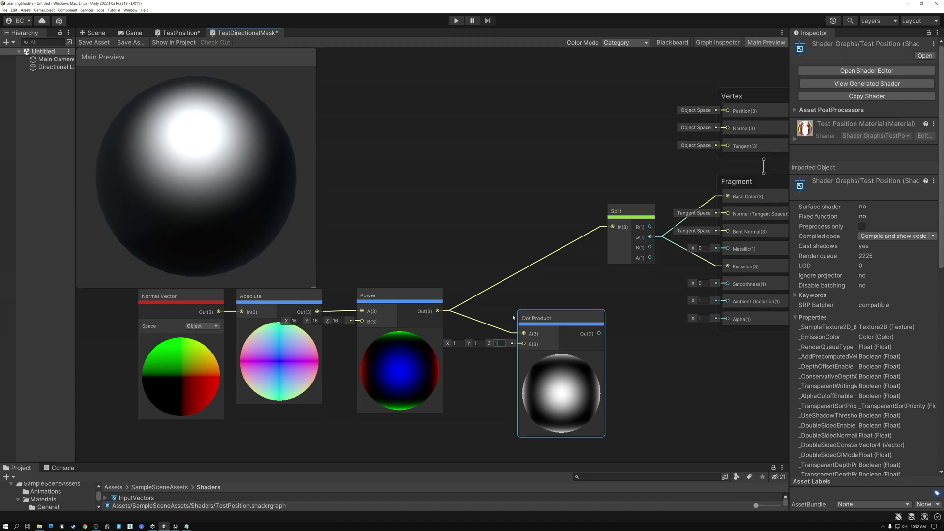
Reposition the Dot Product node closer to the Power node and slightly below it, comparing their previews.
{"action": "left_click_drag", "start_coordinate": [559, 319], "coordinate": [541, 308]}
{"action": "left_click", "coordinate": [391, 381]}
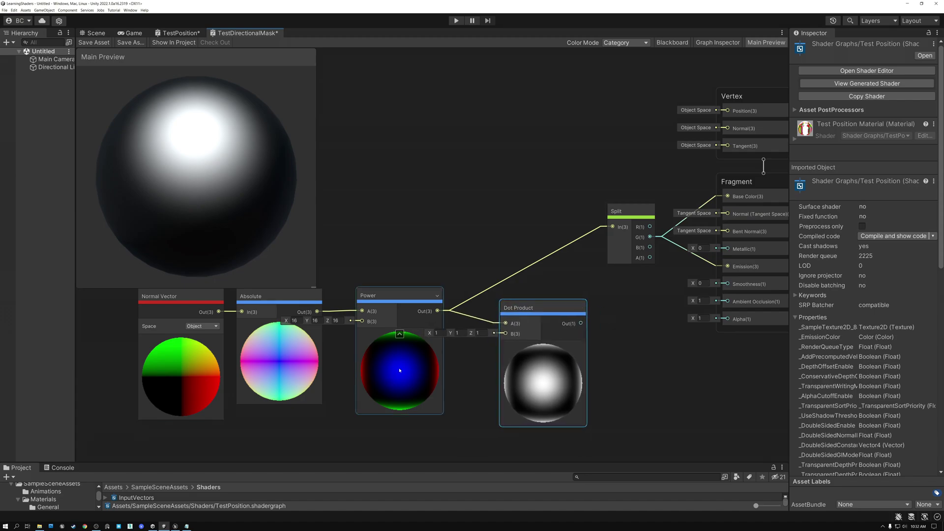
{"action": "left_click", "coordinate": [541, 380]}
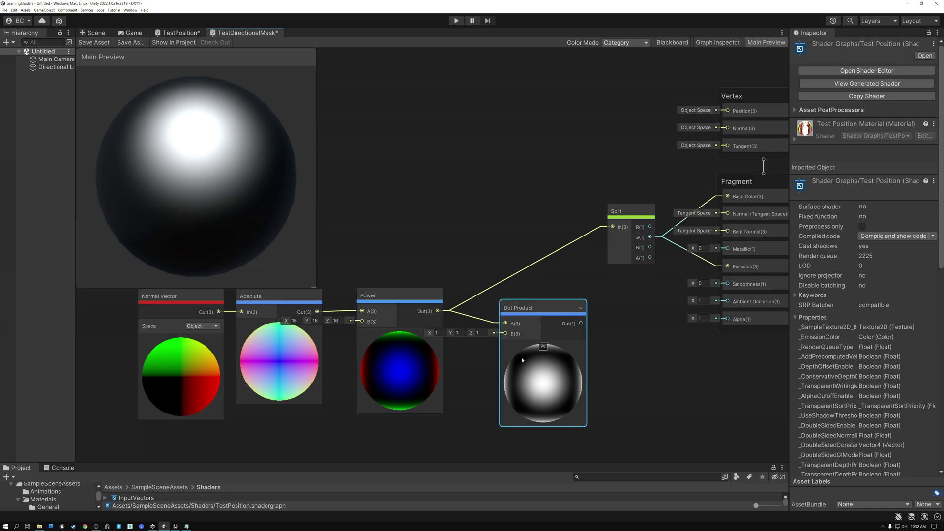
{"action": "left_click_drag", "start_coordinate": [537, 315], "coordinate": [527, 323]}
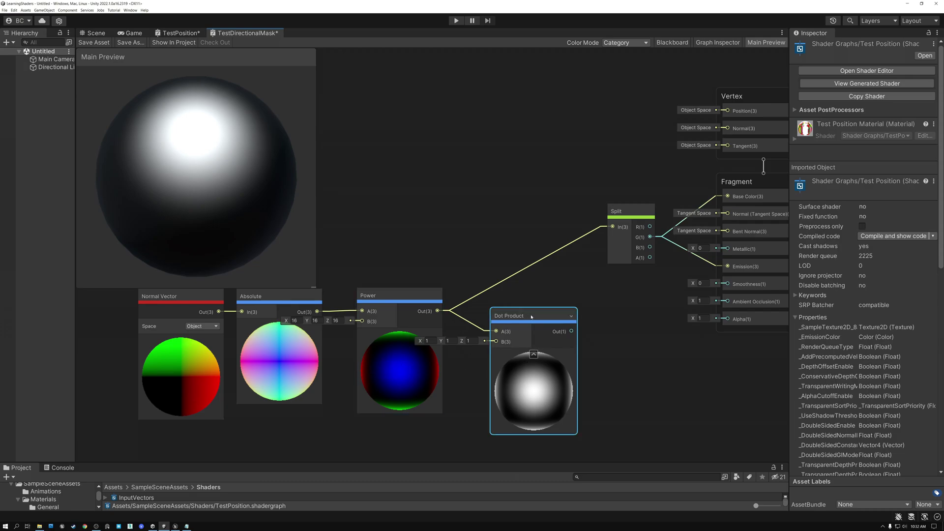
{"action": "left_click_drag", "start_coordinate": [532, 316], "coordinate": [527, 325]}
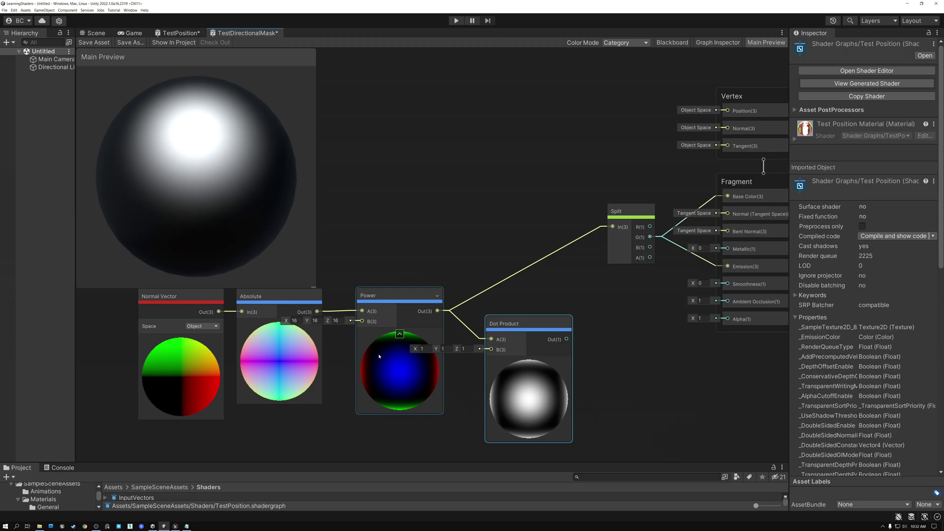
{"action": "left_click_drag", "start_coordinate": [524, 327], "coordinate": [510, 331]}
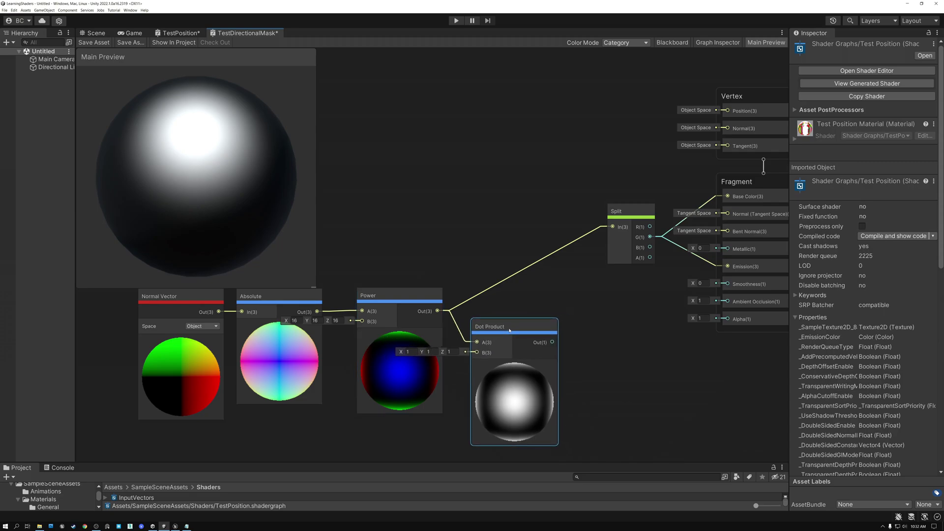
Add a Divide node that takes the Power output as A and the Dot Product output as B.
{"action": "left_click_drag", "start_coordinate": [437, 311], "coordinate": [618, 311]}
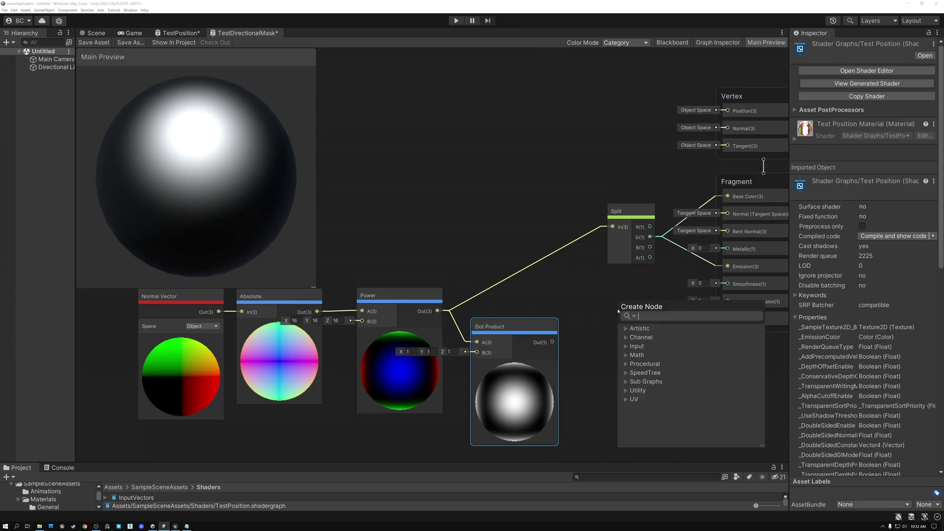
{"action": "type", "text": "divide"}
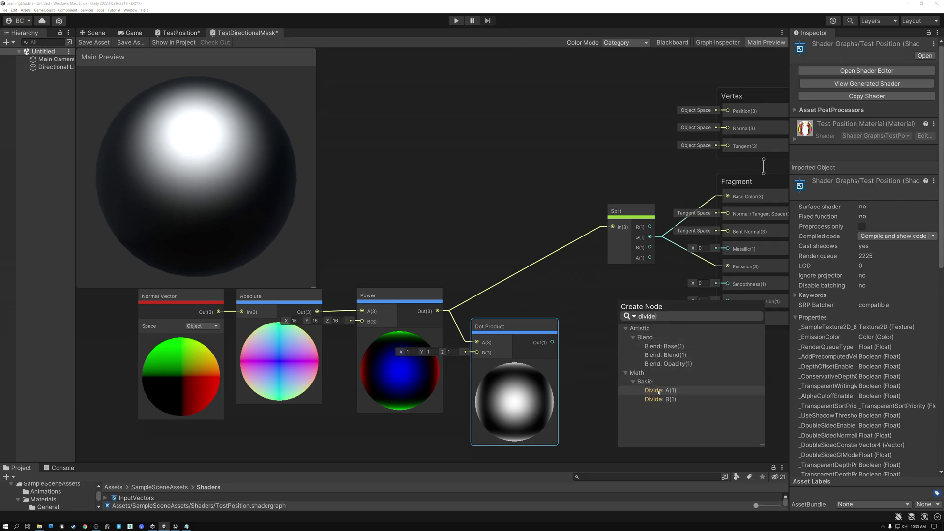
{"action": "left_click", "coordinate": [657, 390]}
{"action": "left_click_drag", "start_coordinate": [638, 297], "coordinate": [608, 289]}
{"action": "left_click_drag", "start_coordinate": [496, 324], "coordinate": [493, 344]}
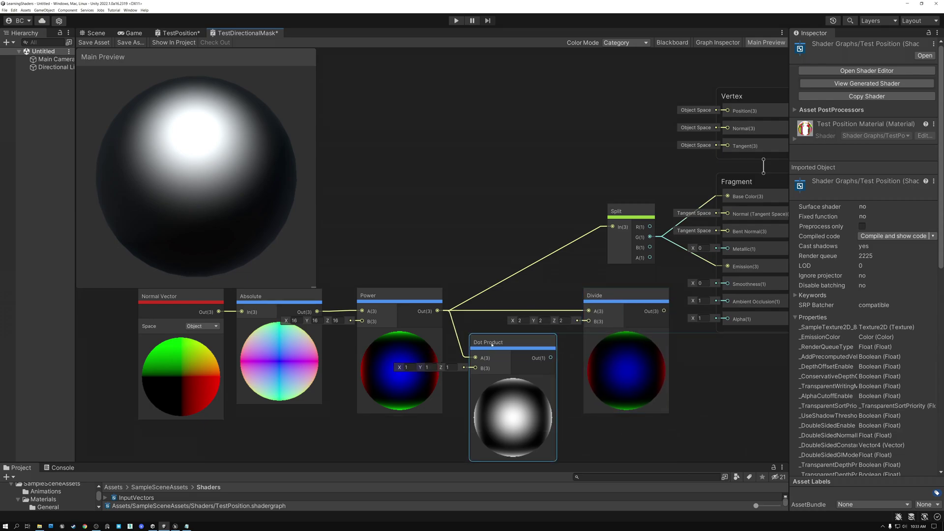
{"action": "left_click_drag", "start_coordinate": [551, 358], "coordinate": [588, 321]}
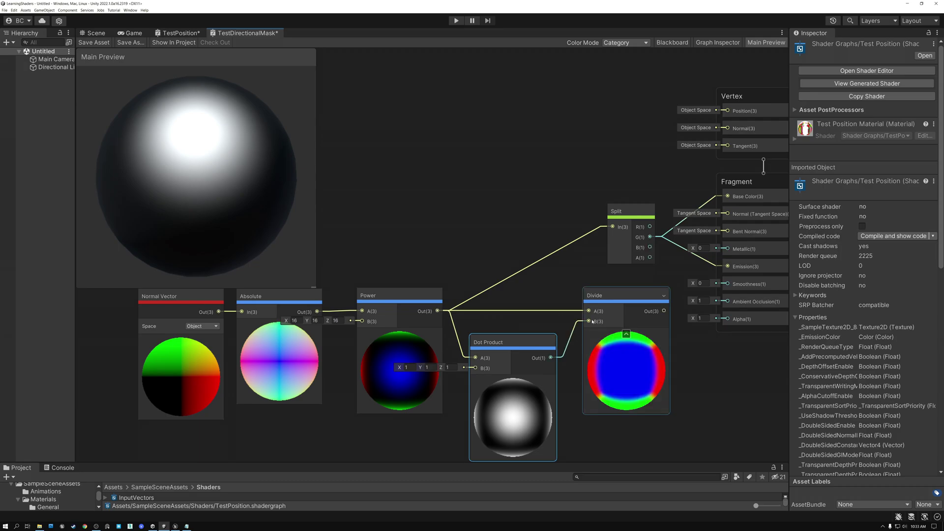
Tidy the layout by shifting the Power, Dot Product and Divide nodes closer to the Absolute node, with Power slightly lower.
{"action": "left_click_drag", "start_coordinate": [401, 297], "coordinate": [378, 297]}
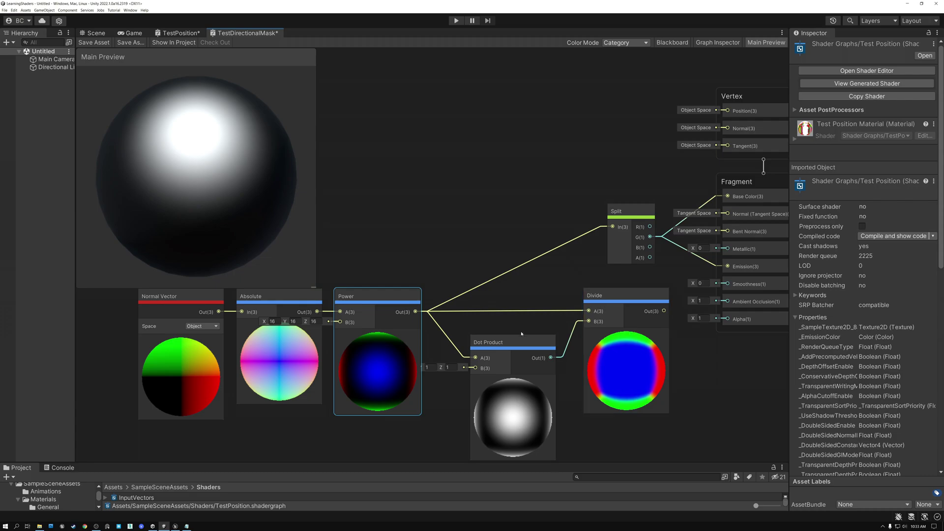
{"action": "left_click_drag", "start_coordinate": [521, 341], "coordinate": [497, 340]}
{"action": "left_click_drag", "start_coordinate": [614, 351], "coordinate": [587, 351]}
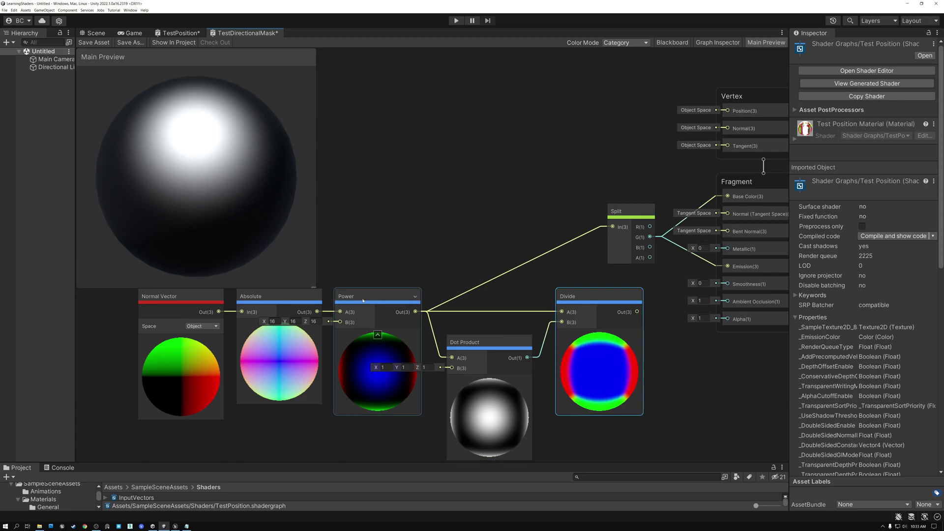
{"action": "left_click_drag", "start_coordinate": [366, 300], "coordinate": [371, 325]}
Set the Power node's B input to 5 on X, Y and Z.
{"action": "left_click", "coordinate": [283, 347]}
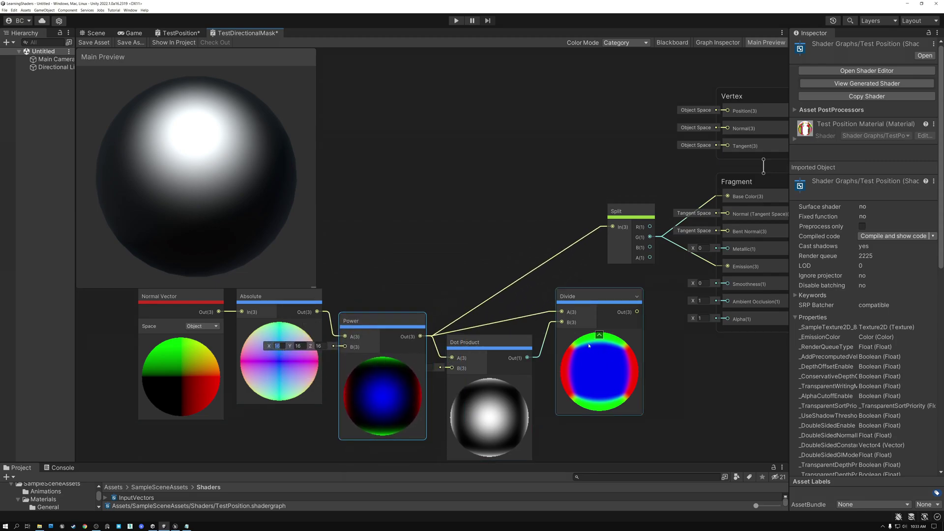
{"action": "type", "text": "5"}
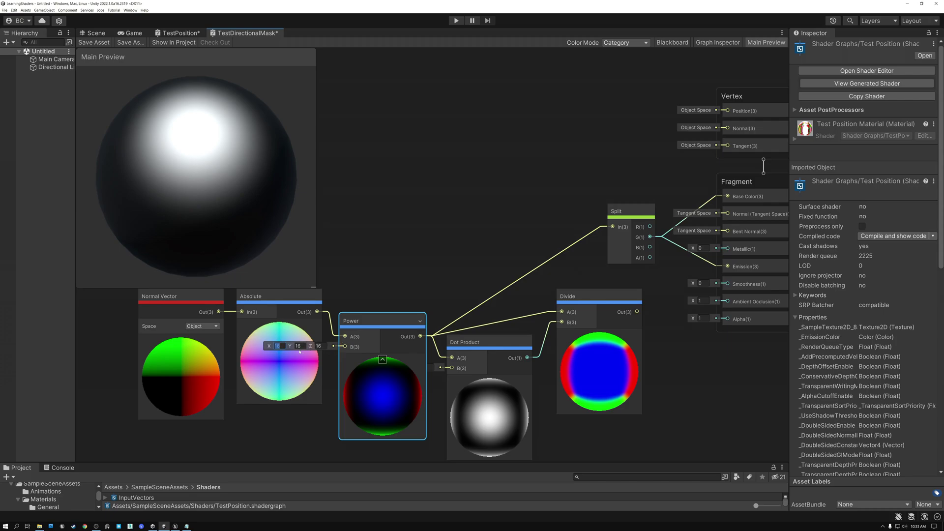
{"action": "left_click", "coordinate": [300, 347]}
{"action": "type", "text": "5"}
{"action": "left_click", "coordinate": [319, 346]}
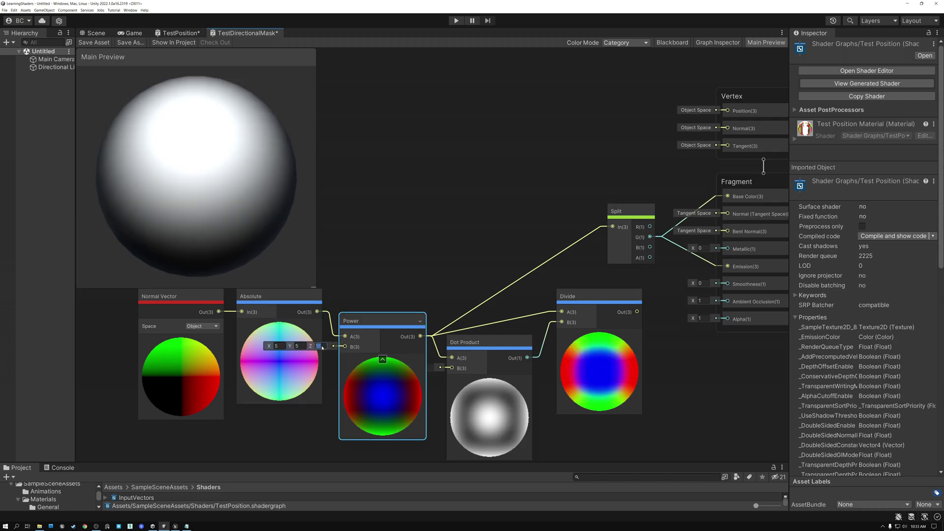
{"action": "type", "text": "5"}
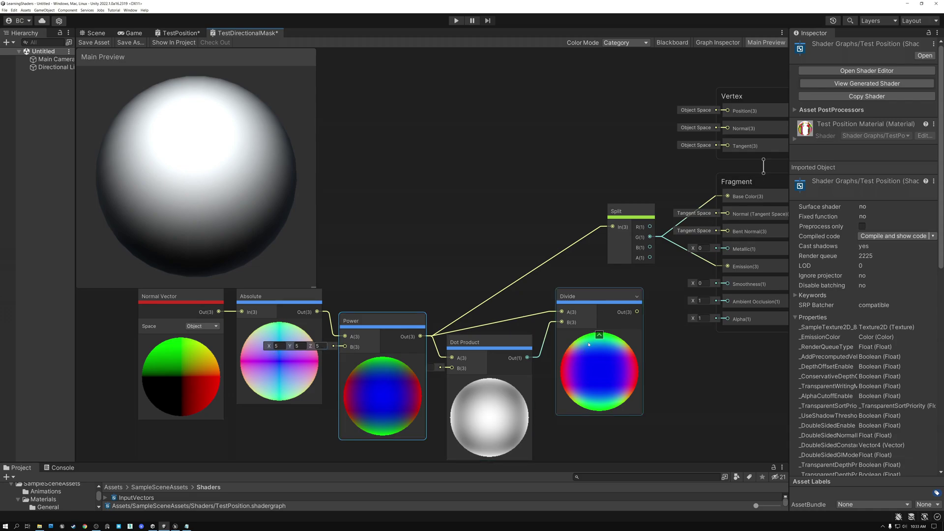
Connect the Divide output to Base Color and Emission and rotate the preview sphere to inspect the blend between axis masks.
{"action": "left_click_drag", "start_coordinate": [637, 312], "coordinate": [728, 197]}
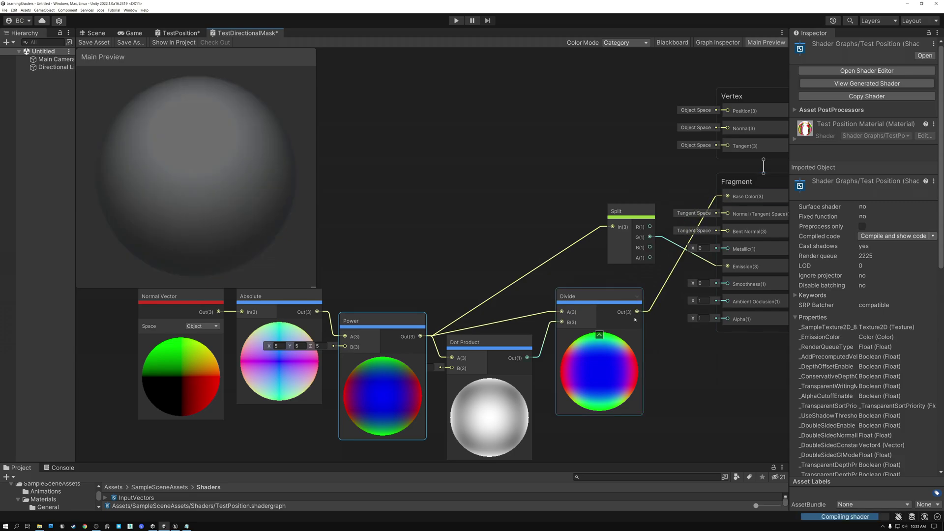
{"action": "left_click_drag", "start_coordinate": [638, 312], "coordinate": [727, 266]}
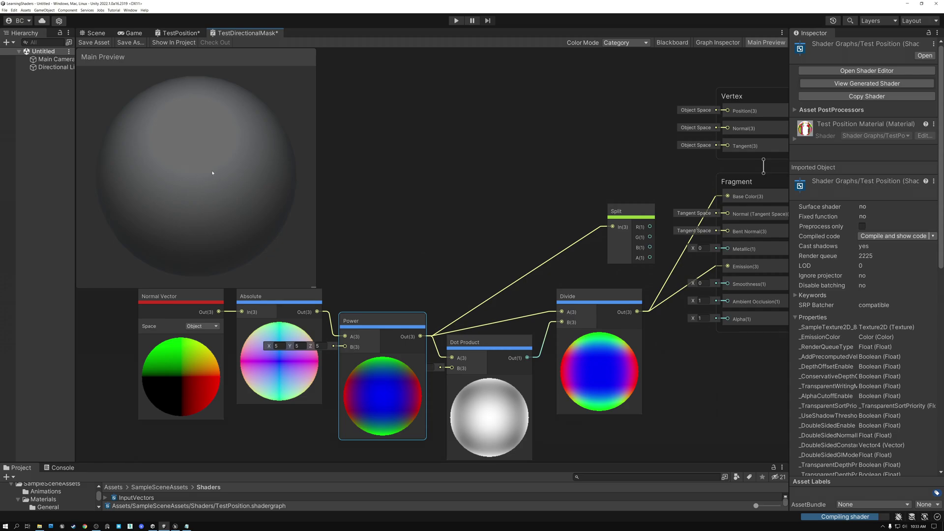
{"action": "left_click_drag", "start_coordinate": [216, 170], "coordinate": [150, 108]}
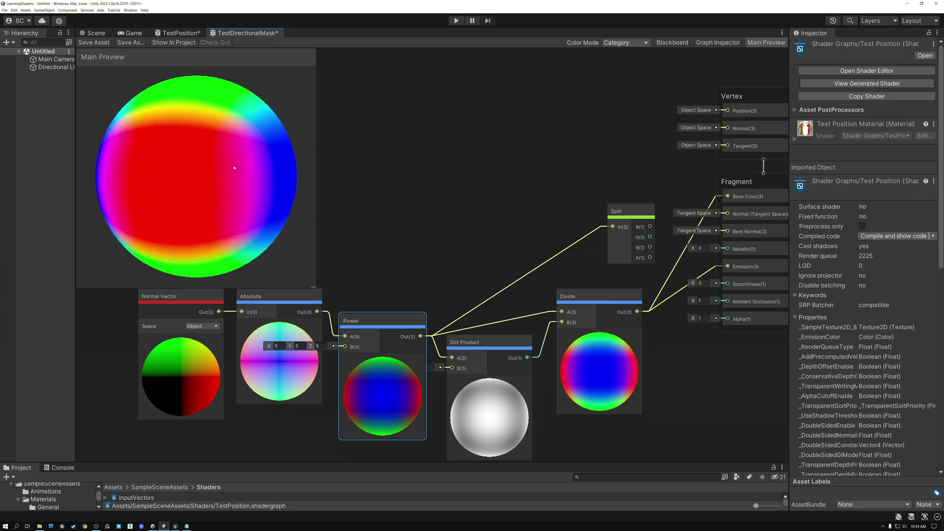
{"action": "left_click_drag", "start_coordinate": [187, 173], "coordinate": [252, 187]}
{"action": "left_click_drag", "start_coordinate": [161, 175], "coordinate": [218, 133]}
{"action": "left_click_drag", "start_coordinate": [239, 208], "coordinate": [212, 220]}
{"action": "left_click_drag", "start_coordinate": [216, 129], "coordinate": [226, 194]}
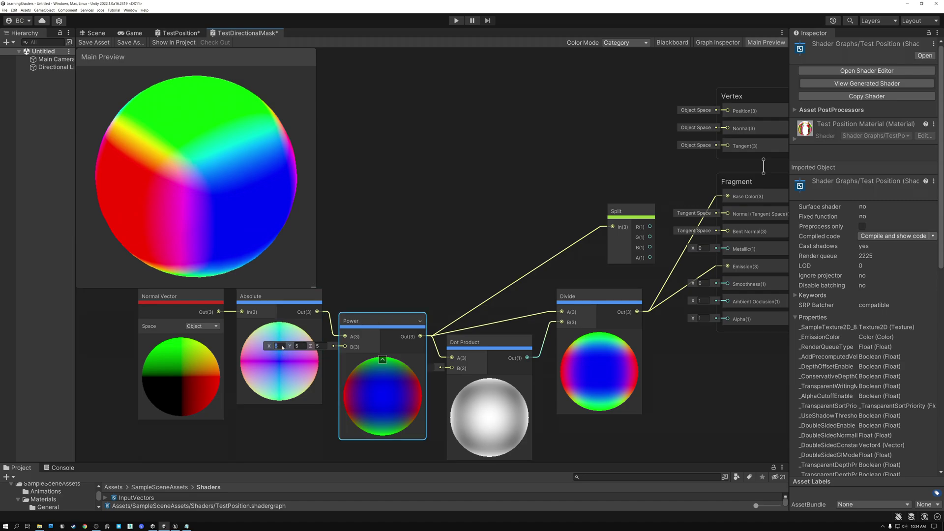
Set the Power node's B input to 64 on X, Y and Z and rotate the preview to check the mask edges.
{"action": "type", "text": "64"}
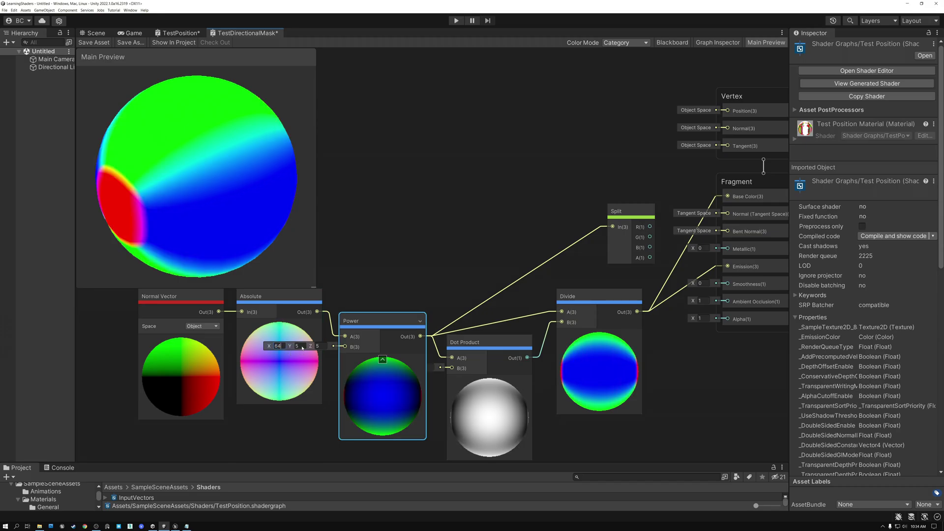
{"action": "key", "text": "Tab"}
{"action": "type", "text": "64"}
{"action": "key", "text": "Tab"}
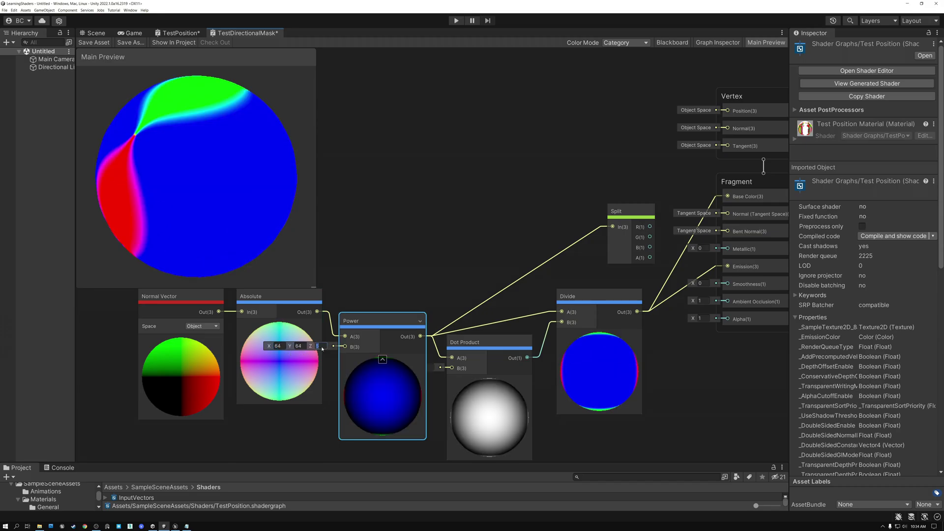
{"action": "type", "text": "64"}
{"action": "key", "text": "Return"}
{"action": "left_click_drag", "start_coordinate": [196, 181], "coordinate": [131, 179]}
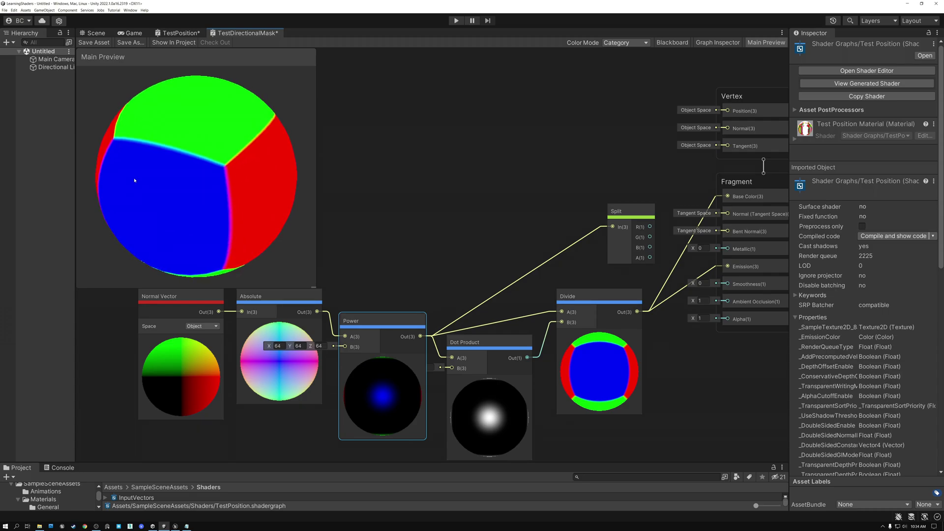
{"action": "left_click_drag", "start_coordinate": [221, 139], "coordinate": [195, 156]}
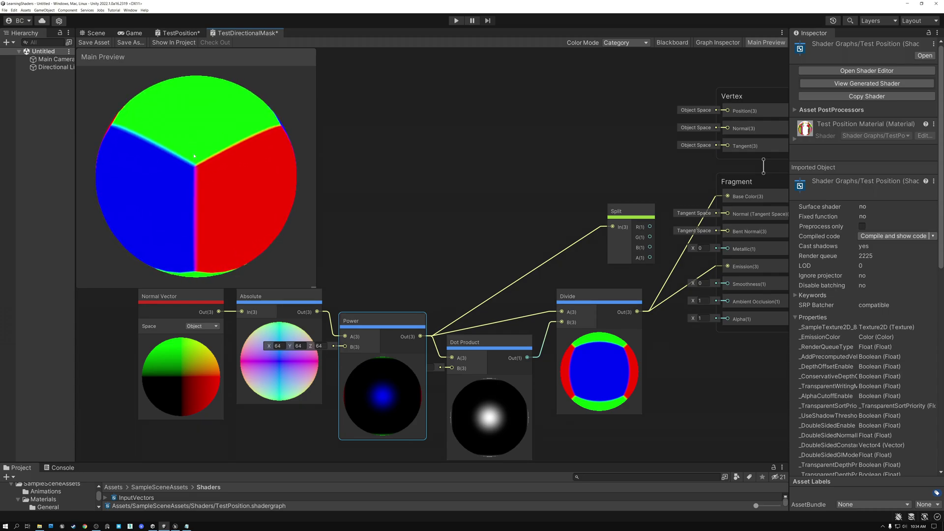
Feed the Divide output into the Split node, placing Split above Divide and lining Divide up with Power.
{"action": "left_click_drag", "start_coordinate": [201, 261], "coordinate": [242, 172]}
{"action": "left_click_drag", "start_coordinate": [199, 130], "coordinate": [170, 186]}
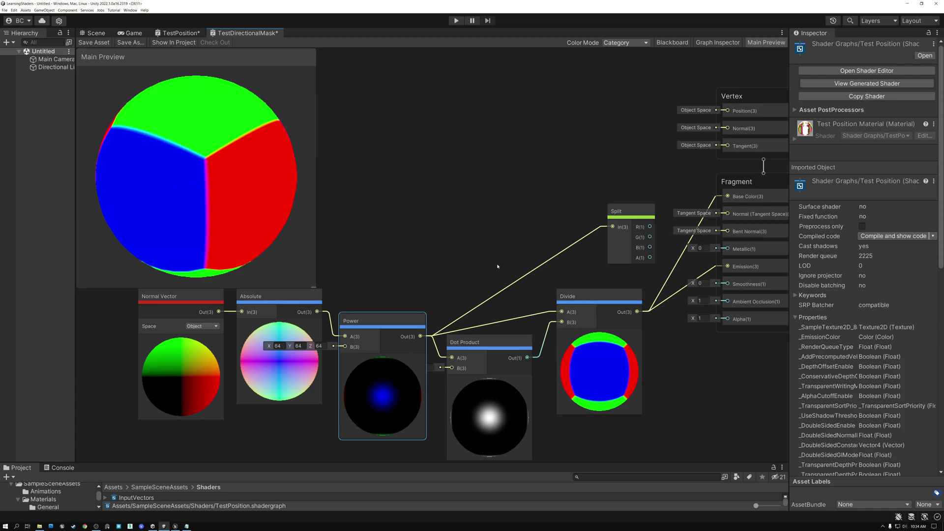
{"action": "left_click_drag", "start_coordinate": [125, 386], "coordinate": [410, 351]}
{"action": "left_click_drag", "start_coordinate": [596, 299], "coordinate": [581, 173]}
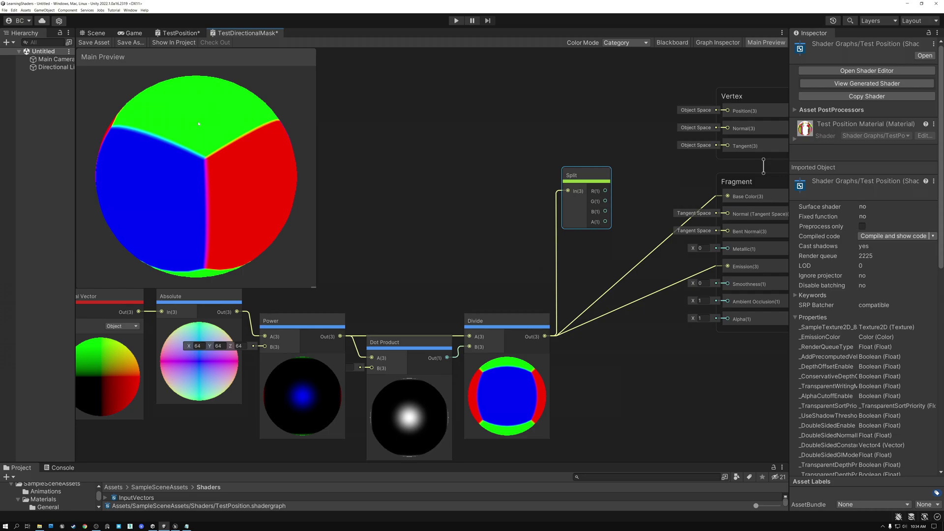
{"action": "left_click_drag", "start_coordinate": [197, 215], "coordinate": [266, 196]}
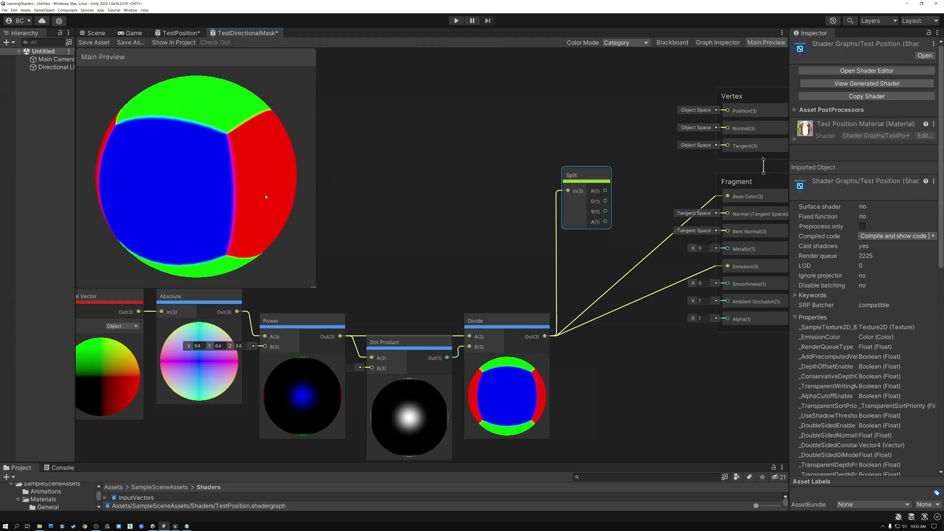
Copy the Position, Swizzle and Sample Texture 2D nodes from the TestPosition graph into the TestDirectionalMask graph.
{"action": "left_click", "coordinate": [178, 33]}
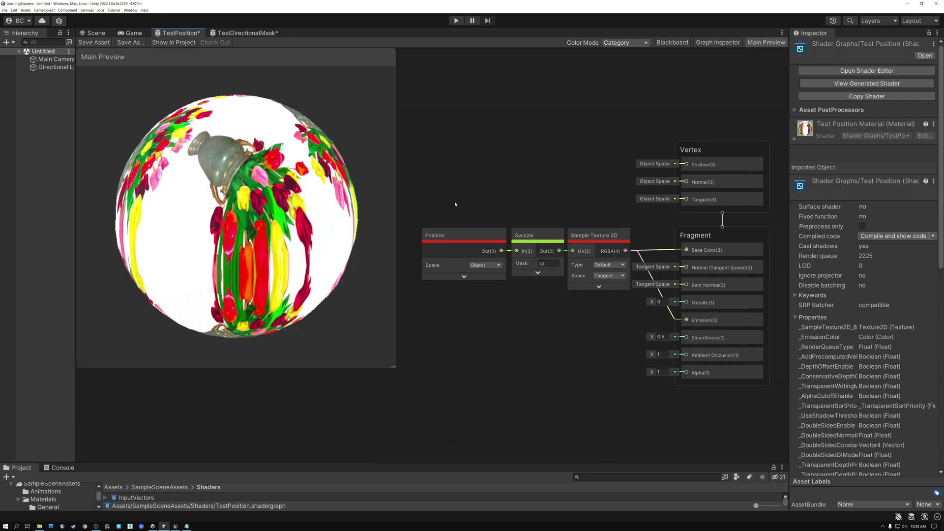
{"action": "left_click_drag", "start_coordinate": [256, 187], "coordinate": [244, 207]}
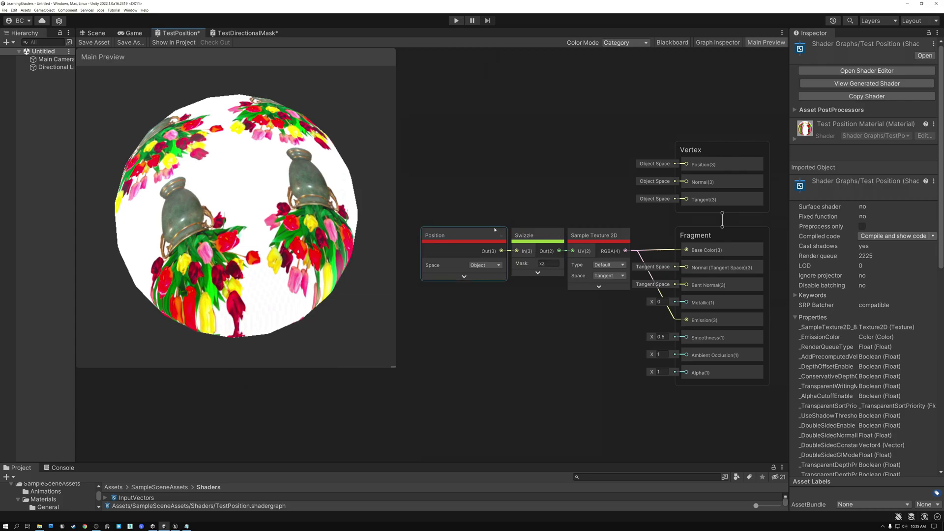
{"action": "left_click_drag", "start_coordinate": [608, 319], "coordinate": [609, 327]}
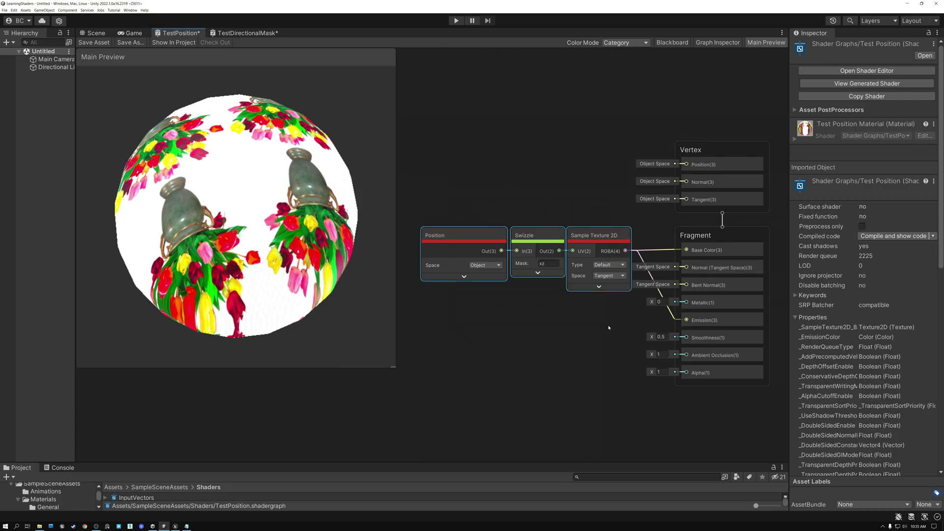
{"action": "left_click", "coordinate": [242, 33]}
{"action": "middle_click_drag", "start_coordinate": [433, 230], "coordinate": [488, 217]}
{"action": "key", "text": "ctrl+v"}
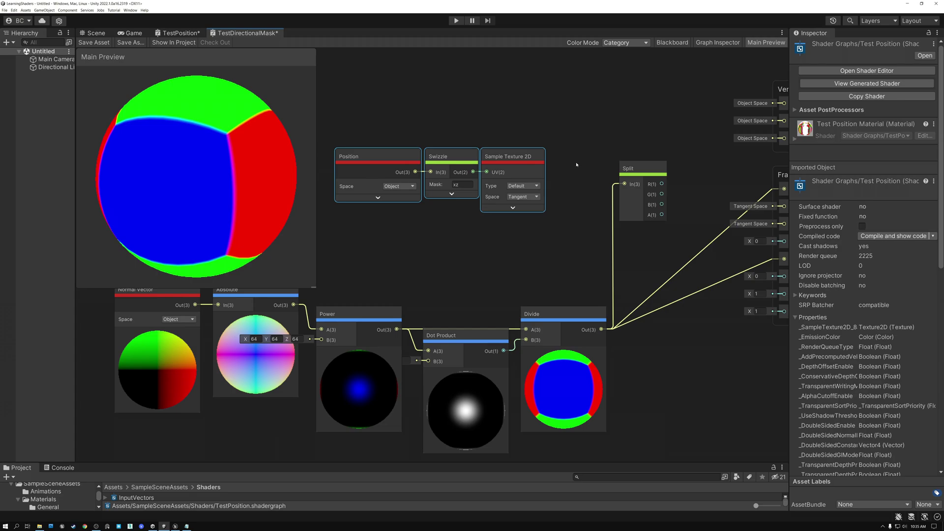
Expand Sample Texture 2D, connect its RGBA output to Base Color and Emission, and rotate the preview to inspect the xz projection.
{"action": "left_click", "coordinate": [540, 157]}
{"action": "left_click_drag", "start_coordinate": [552, 173], "coordinate": [735, 190]}
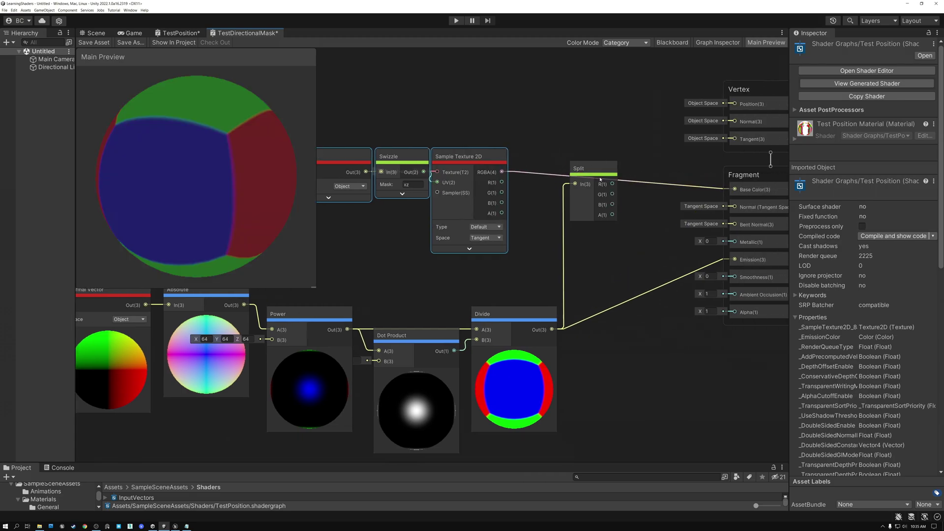
{"action": "left_click_drag", "start_coordinate": [621, 180], "coordinate": [612, 184]}
{"action": "left_click_drag", "start_coordinate": [503, 172], "coordinate": [735, 259]}
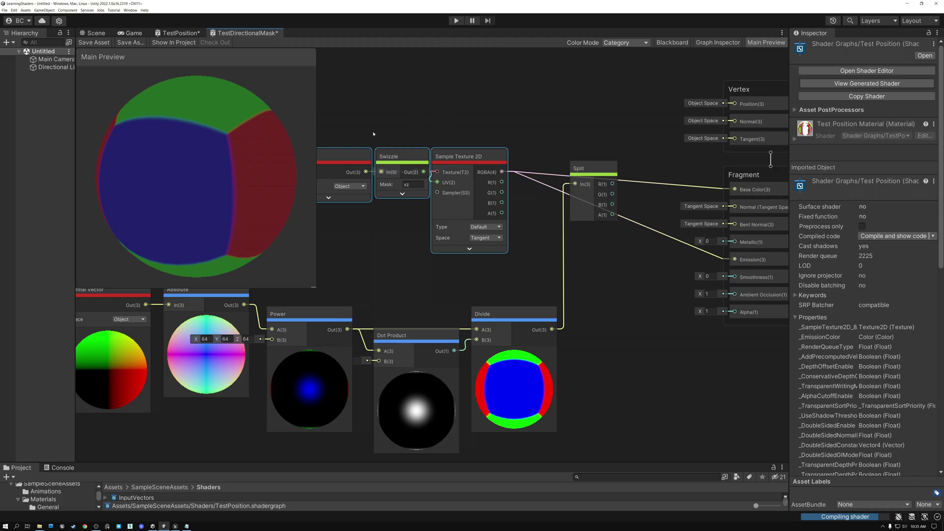
{"action": "left_click_drag", "start_coordinate": [240, 156], "coordinate": [170, 203]}
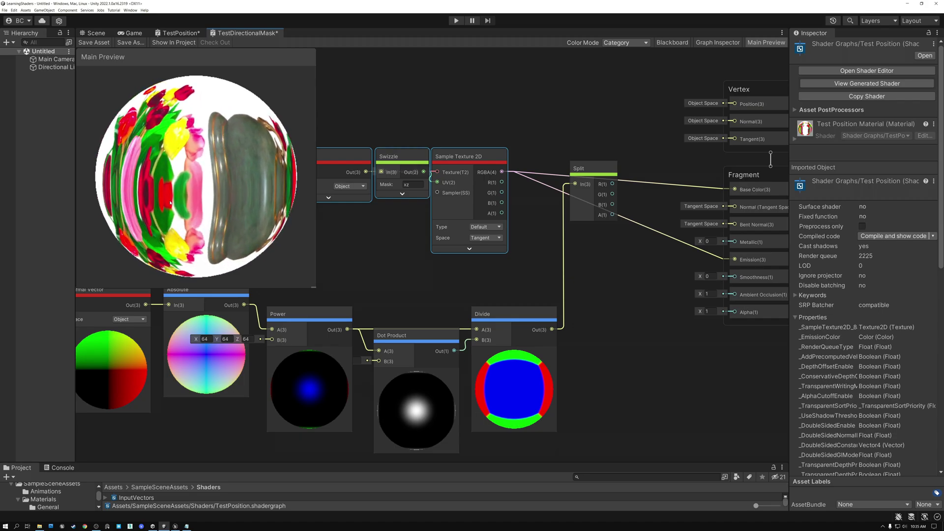
{"action": "left_click_drag", "start_coordinate": [208, 95], "coordinate": [203, 157]}
{"action": "left_click", "coordinate": [410, 186]}
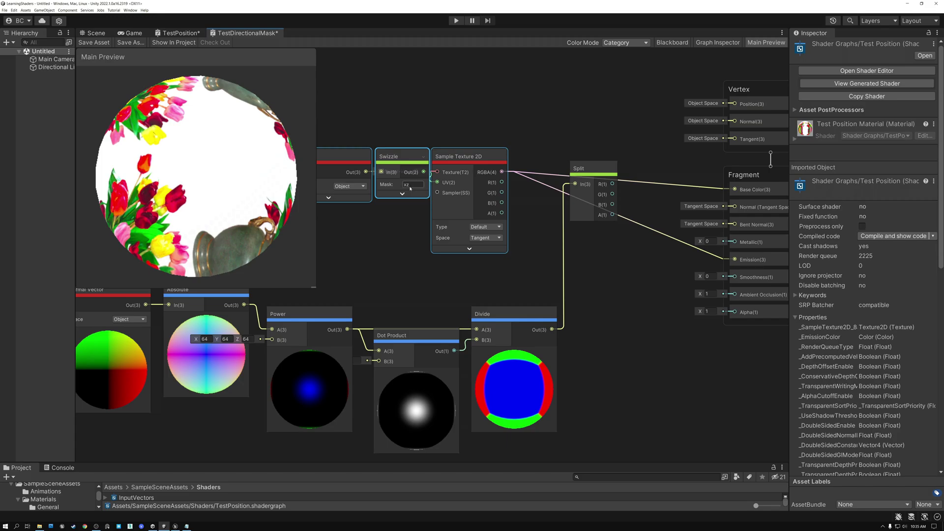
{"action": "left_click_drag", "start_coordinate": [224, 206], "coordinate": [142, 170]}
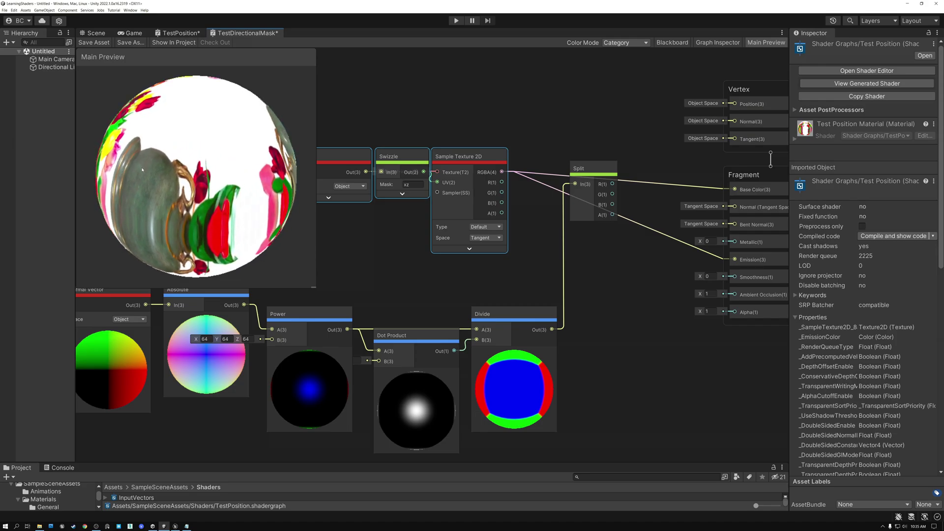
Move Split lower and add a collapsed Multiply node combining the texture's RGBA output with Split's G output.
{"action": "left_click_drag", "start_coordinate": [582, 177], "coordinate": [585, 280]}
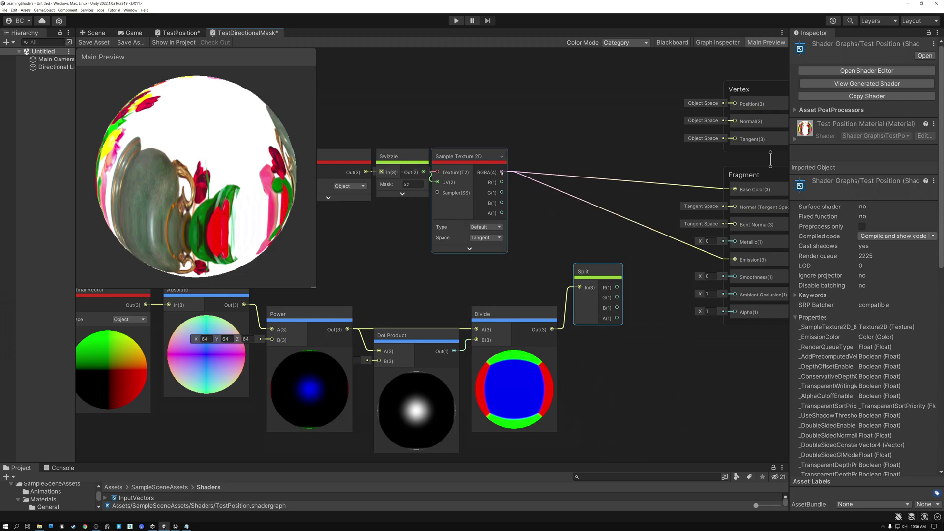
{"action": "left_click_drag", "start_coordinate": [502, 172], "coordinate": [572, 155]}
{"action": "type", "text": "mul"}
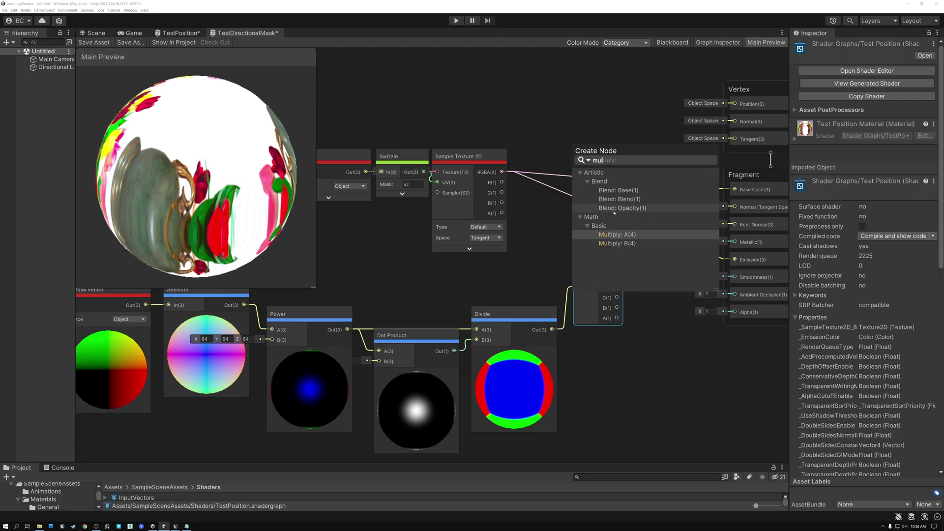
{"action": "left_click", "coordinate": [619, 235]}
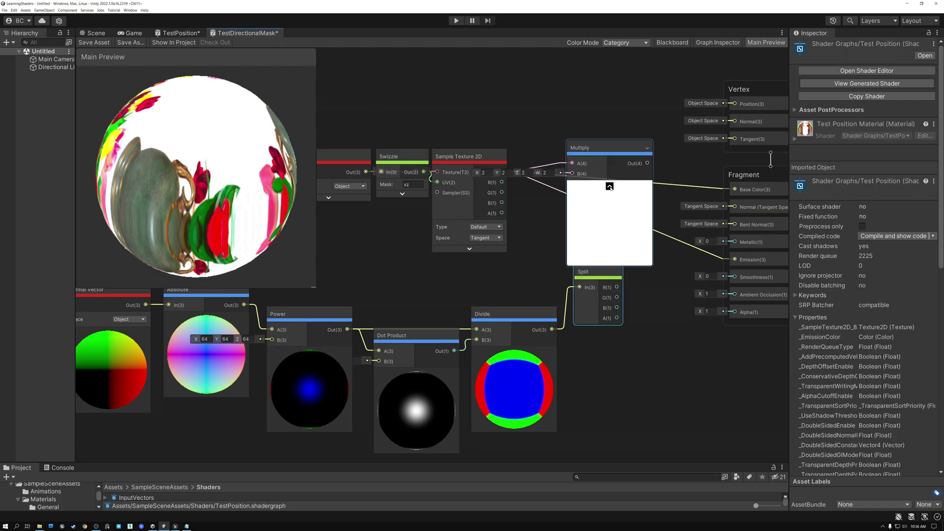
{"action": "left_click", "coordinate": [610, 186]}
{"action": "left_click_drag", "start_coordinate": [600, 149], "coordinate": [640, 169]}
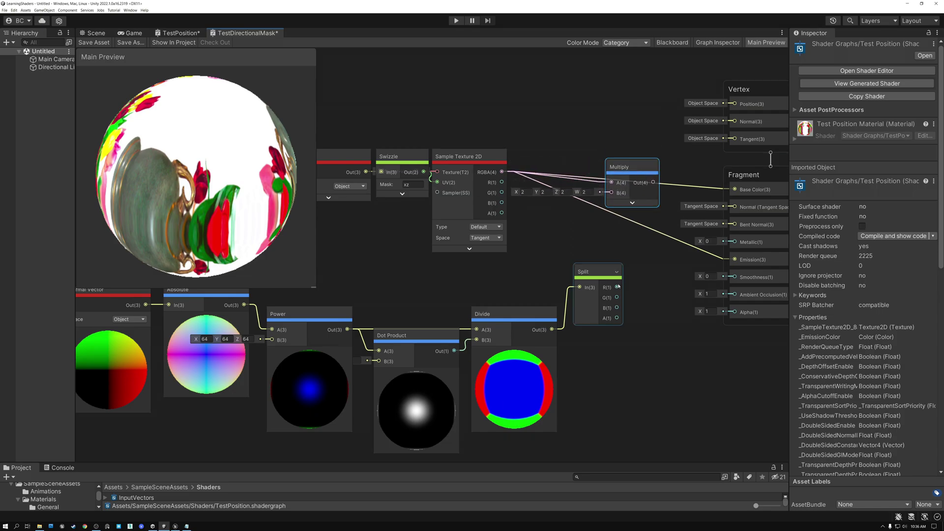
{"action": "left_click_drag", "start_coordinate": [616, 298], "coordinate": [612, 193]}
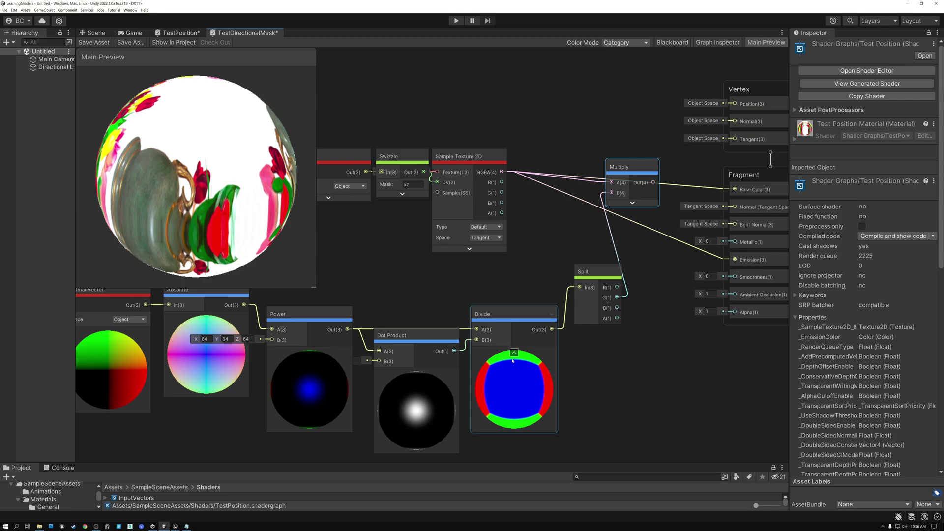
Connect the Multiply output to Base Color and Emission and rotate the preview to inspect the masked texture.
{"action": "left_click_drag", "start_coordinate": [630, 169], "coordinate": [735, 190]}
{"action": "left_click_drag", "start_coordinate": [645, 146], "coordinate": [734, 260]}
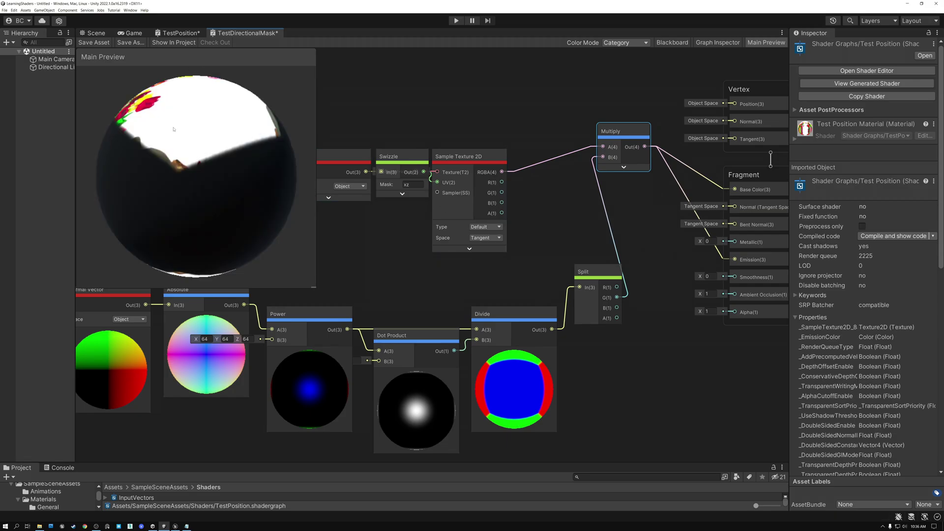
{"action": "left_click_drag", "start_coordinate": [229, 124], "coordinate": [273, 163]}
{"action": "left_click_drag", "start_coordinate": [175, 168], "coordinate": [279, 165]}
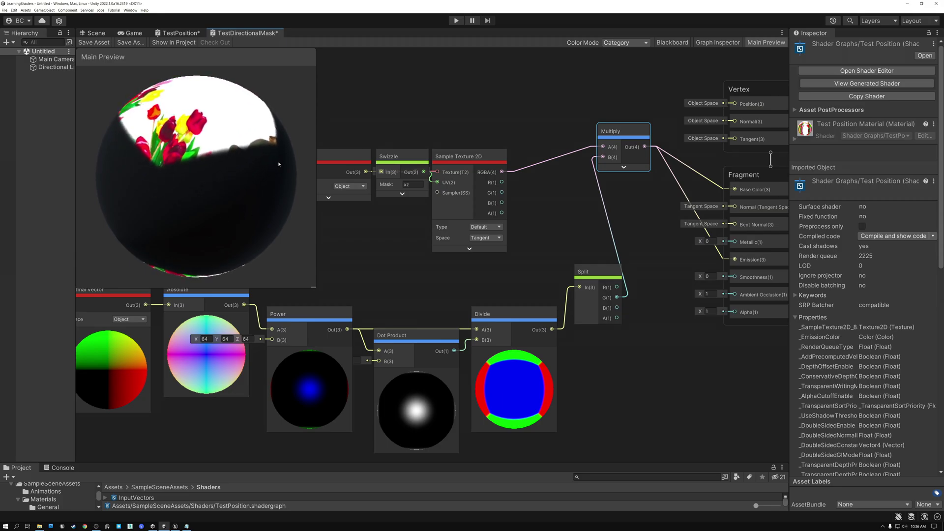
{"action": "left_click_drag", "start_coordinate": [211, 187], "coordinate": [161, 168]}
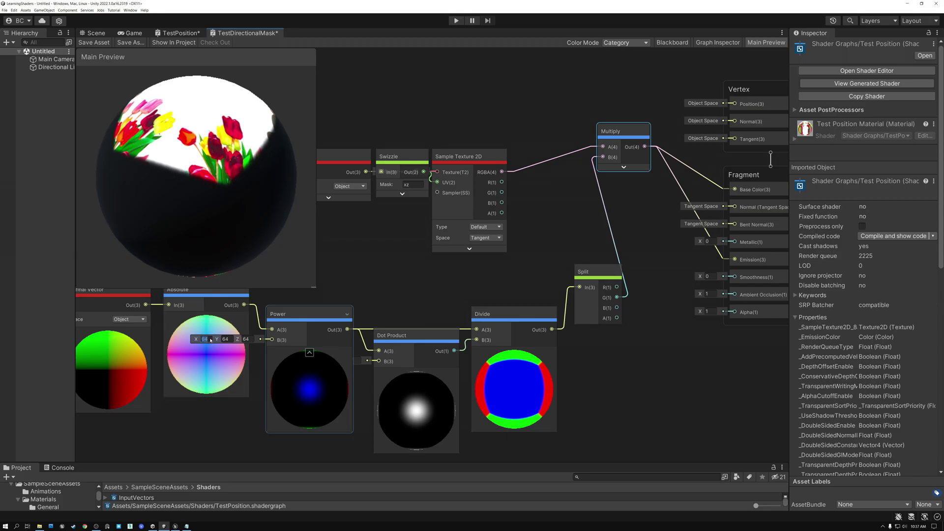
Set the Power node's B input to 8 on X, Y and Z and rotate the preview to check the mask falloff.
{"action": "type", "text": "8"}
{"action": "key", "text": "Tab"}
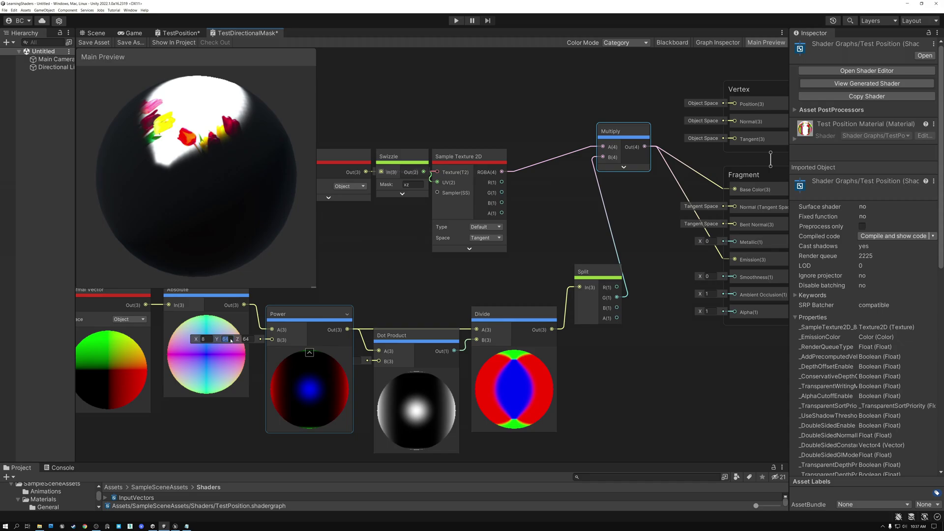
{"action": "type", "text": "8"}
{"action": "key", "text": "Tab"}
{"action": "type", "text": "8"}
{"action": "left_click_drag", "start_coordinate": [197, 212], "coordinate": [239, 147]}
{"action": "left_click_drag", "start_coordinate": [152, 164], "coordinate": [159, 107]}
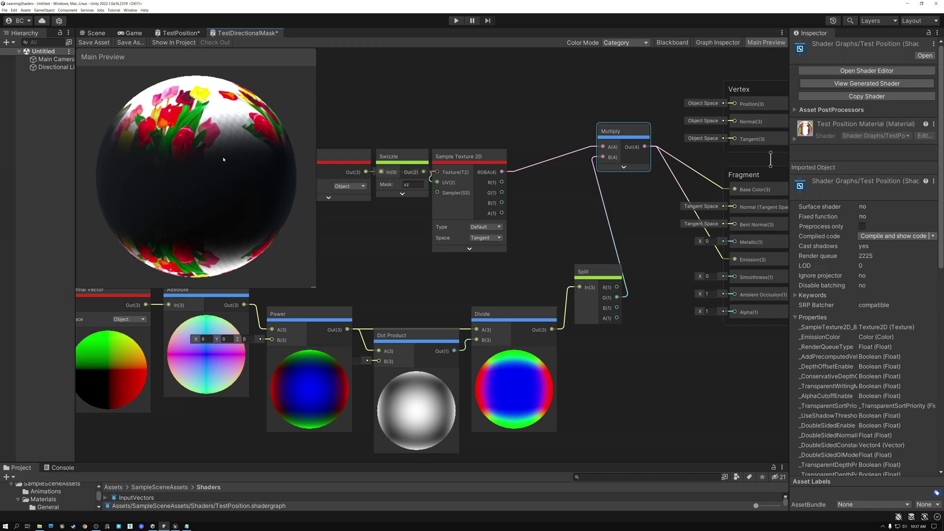
Switch to Unreal Engine's TestDirectionMask material and review the VertexNormalWS, Abs, Power and exponent constant nodes.
{"action": "key", "text": "alt+Tab"}
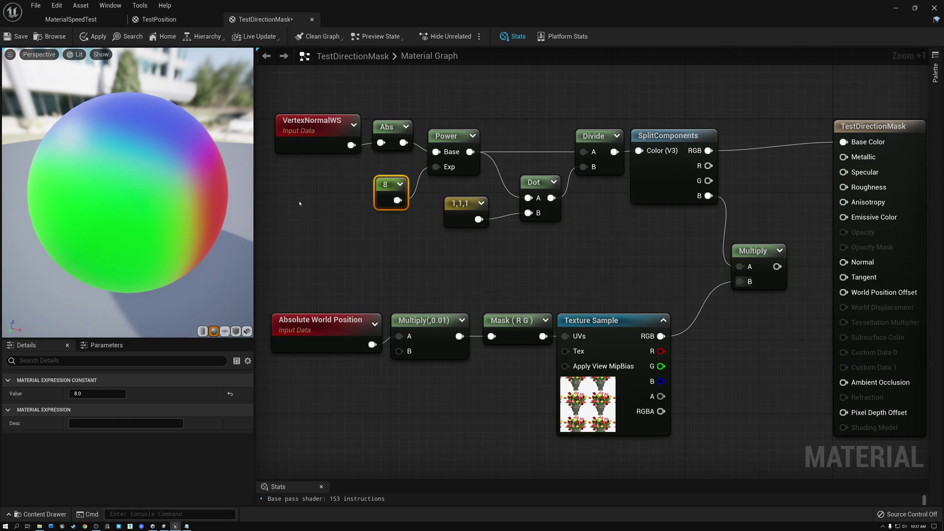
{"action": "left_click", "coordinate": [305, 129]}
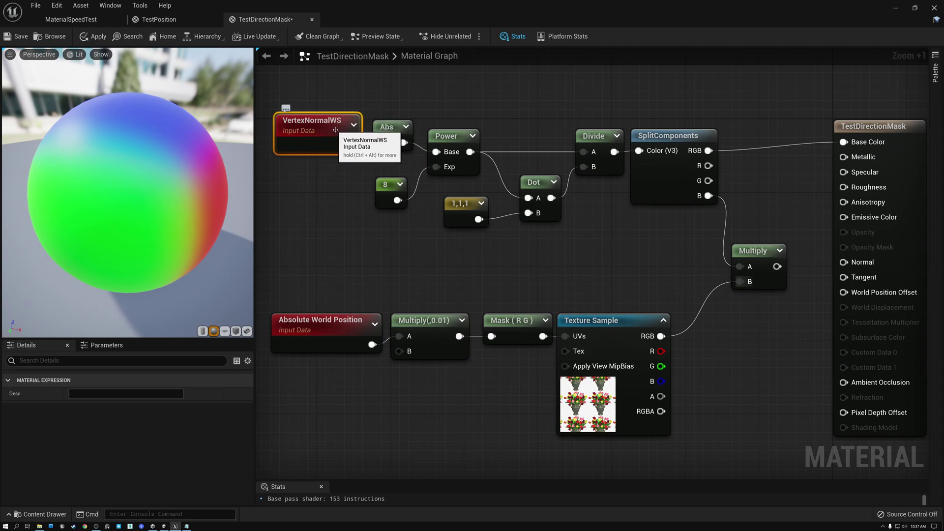
{"action": "left_click", "coordinate": [386, 126]}
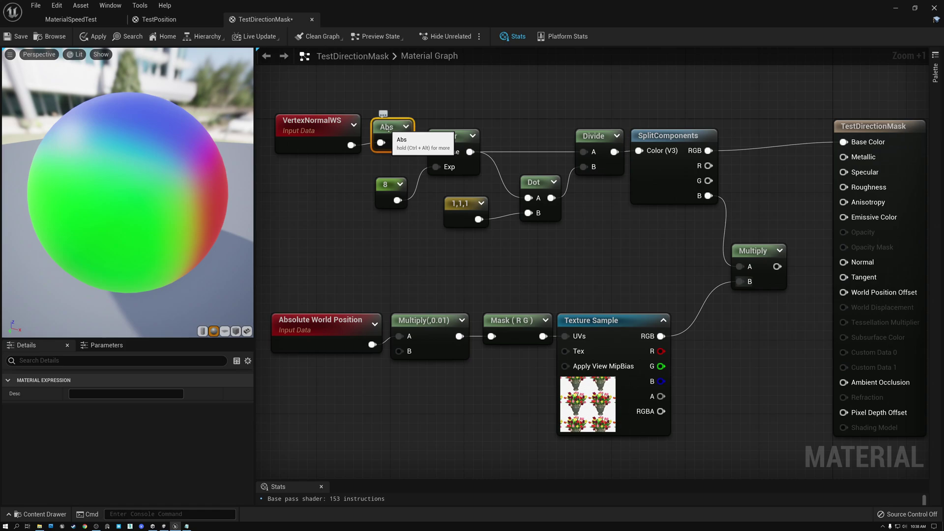
{"action": "left_click", "coordinate": [433, 137]}
{"action": "left_click", "coordinate": [387, 185]}
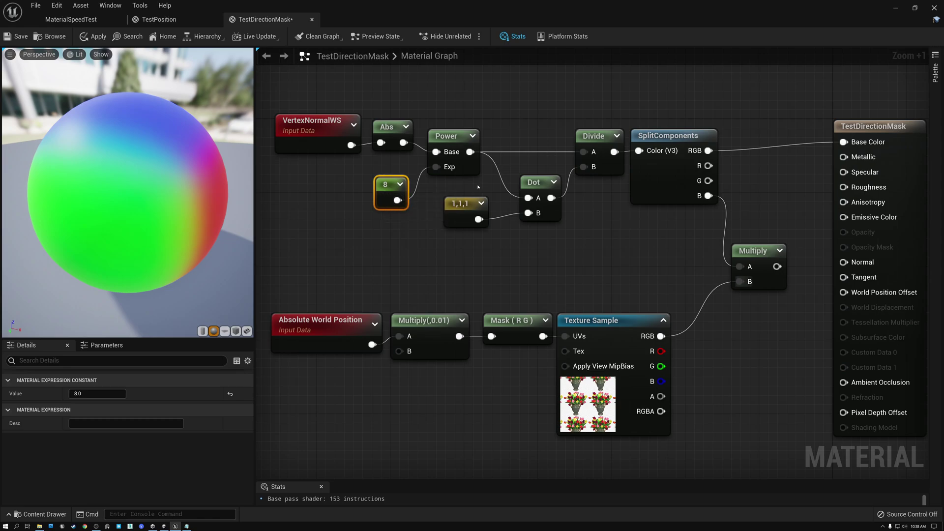
Move the Dot node closer to Power and shift the 1,1,1 constant slightly lower.
{"action": "left_click_drag", "start_coordinate": [530, 183], "coordinate": [511, 183]}
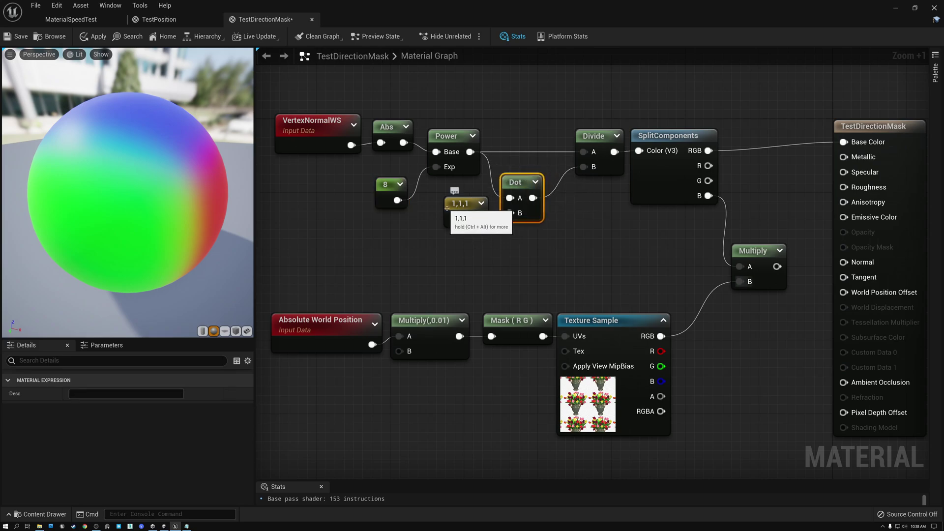
{"action": "left_click", "coordinate": [448, 142]}
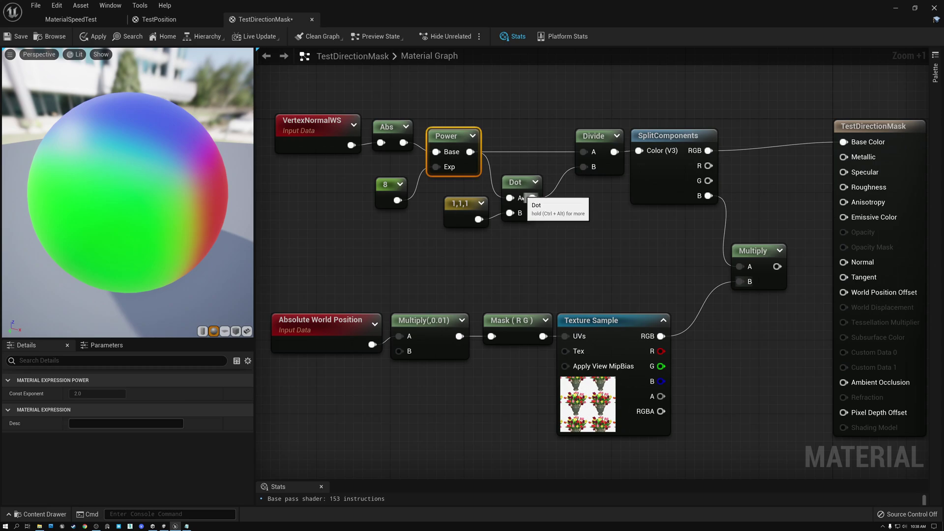
{"action": "left_click_drag", "start_coordinate": [461, 206], "coordinate": [462, 212]}
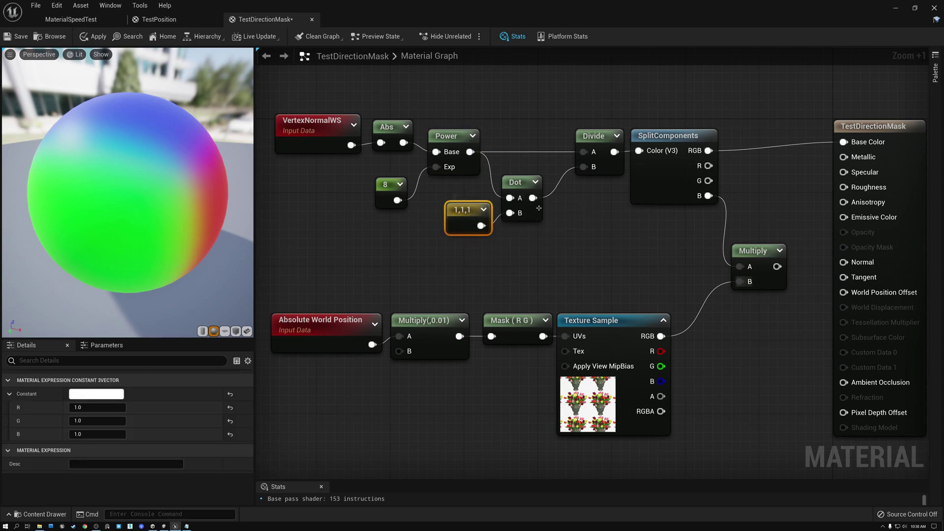
Preview the Dot output and the Power output in turn through Base Color, rotating the sphere to inspect each.
{"action": "left_click_drag", "start_coordinate": [533, 197], "coordinate": [844, 142]}
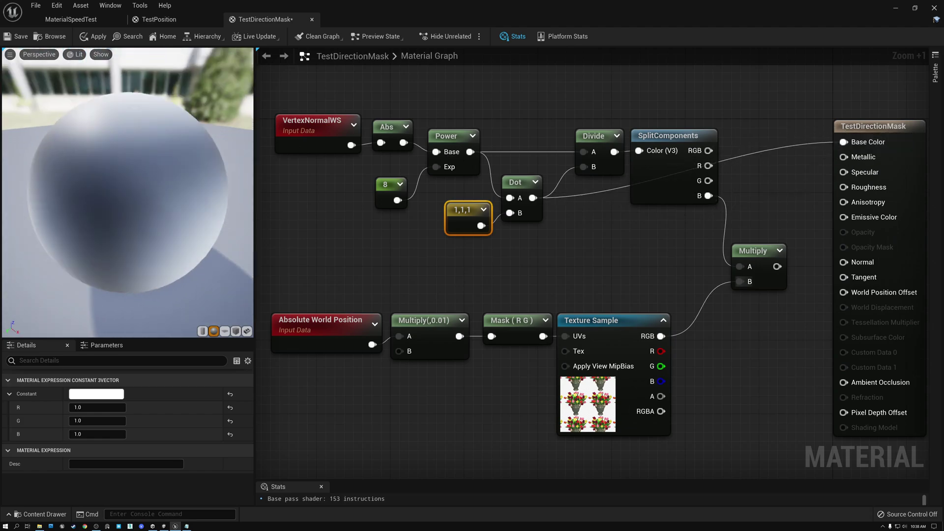
{"action": "mouse_move", "coordinate": [141, 186]}
{"action": "left_mouse_down"}
{"action": "mouse_move", "coordinate": [143, 209]}
{"action": "mouse_move", "coordinate": [123, 210]}
{"action": "left_mouse_up"}
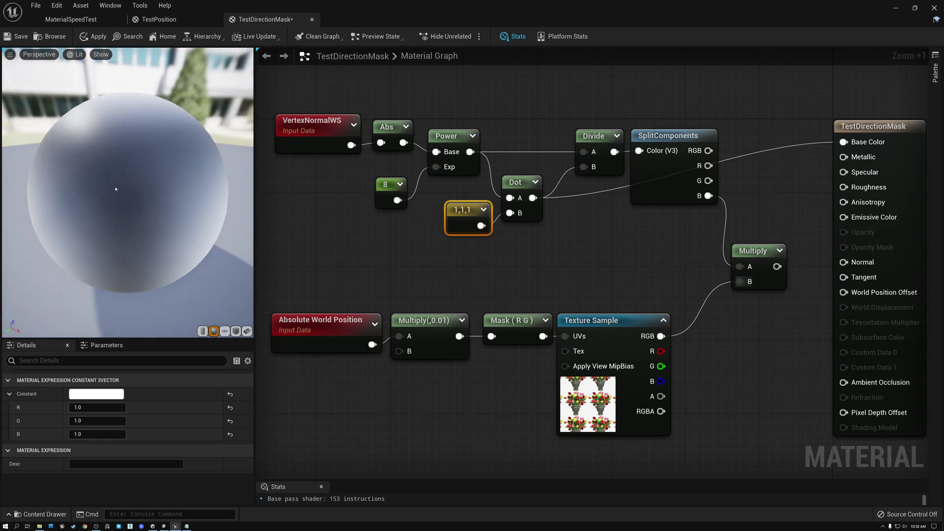
{"action": "left_click_drag", "start_coordinate": [470, 152], "coordinate": [844, 142]}
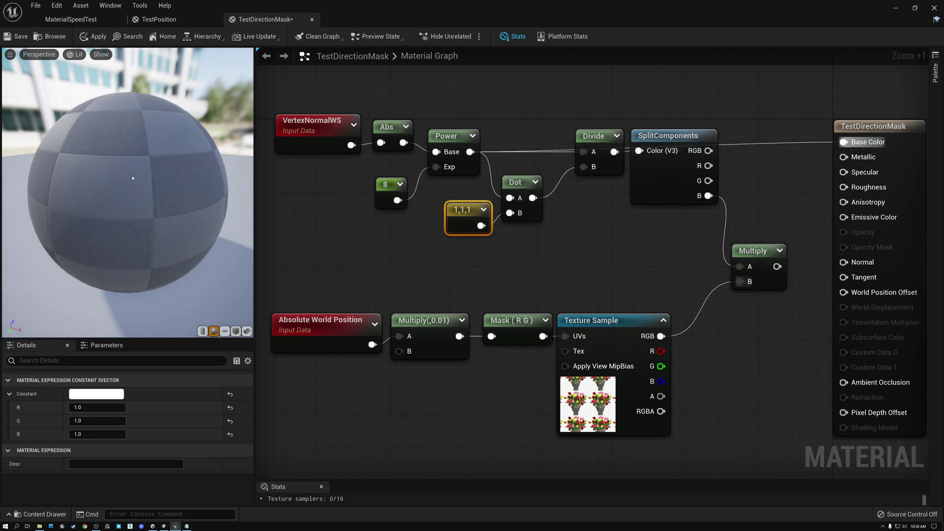
{"action": "left_click_drag", "start_coordinate": [132, 178], "coordinate": [89, 195]}
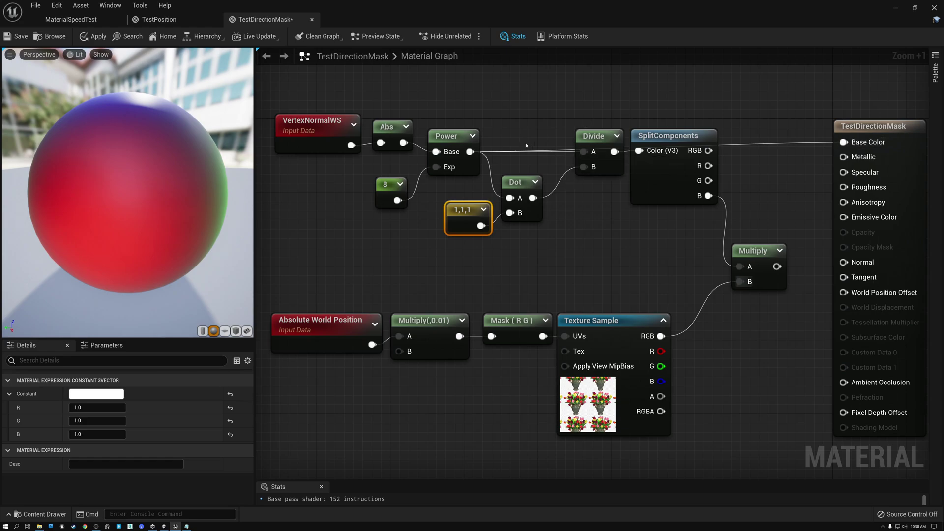
Move the Divide node closer to the Dot node and select the Power node.
{"action": "left_click_drag", "start_coordinate": [587, 136], "coordinate": [567, 136]}
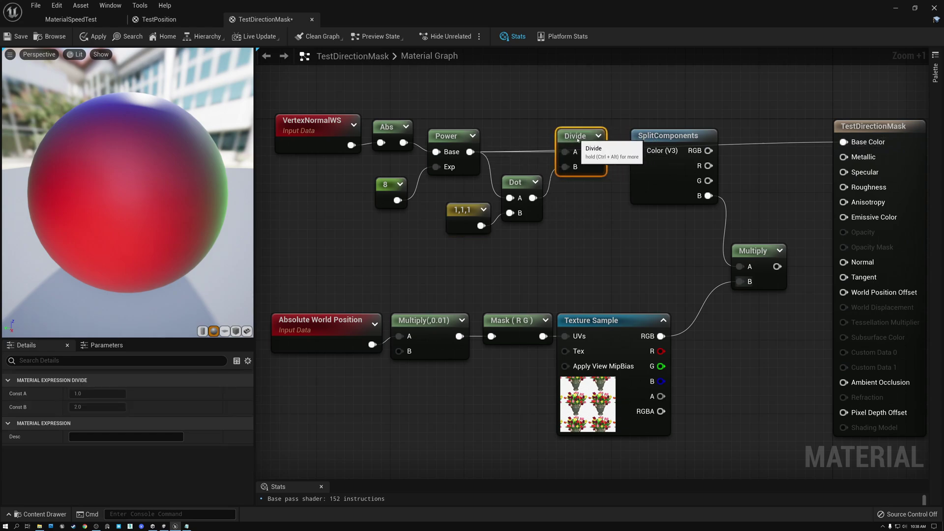
{"action": "left_click", "coordinate": [448, 136]}
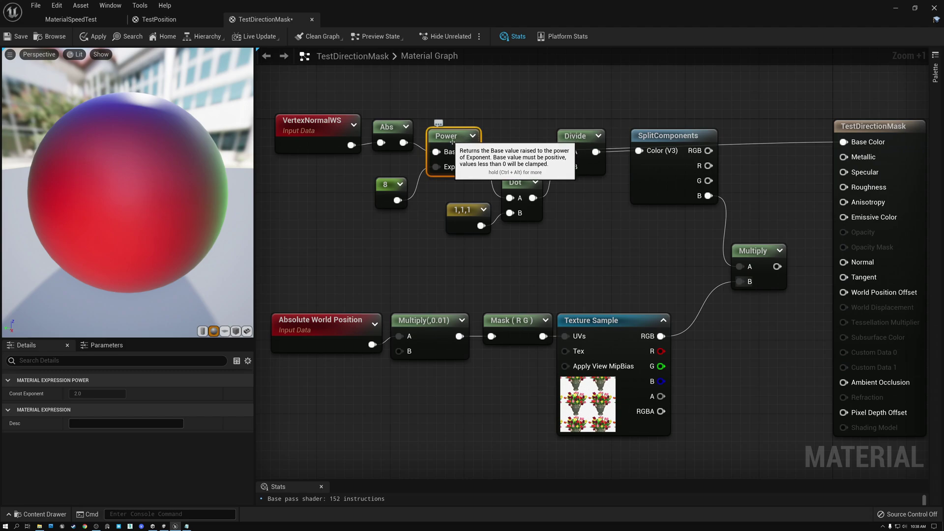
Select the Dot and 1,1,1 nodes, then preview the Divide output through Base Color while rotating the sphere.
{"action": "left_click_drag", "start_coordinate": [443, 239], "coordinate": [533, 204]}
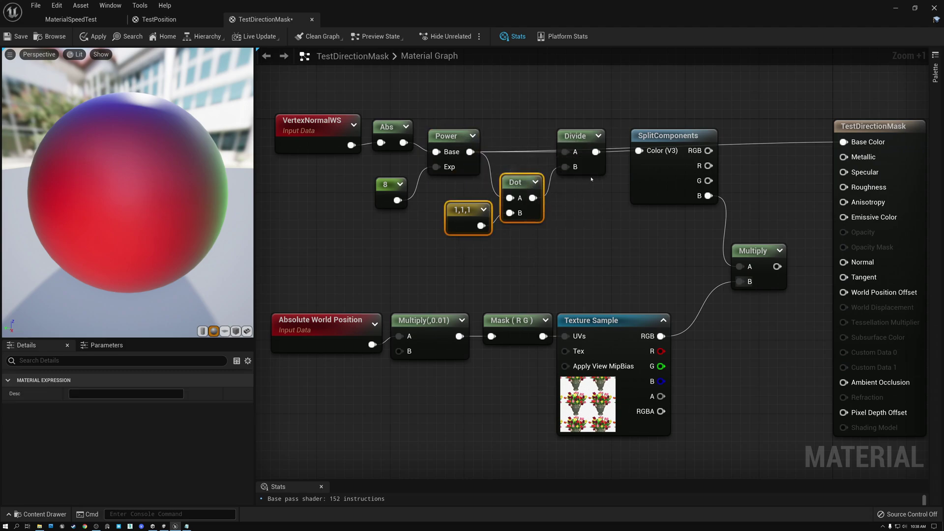
{"action": "left_click_drag", "start_coordinate": [596, 152], "coordinate": [844, 142]}
{"action": "left_click_drag", "start_coordinate": [167, 171], "coordinate": [79, 189]}
Move SplitComponents slightly lower and closer to Divide, and inspect the normalized mask from several sides of the sphere.
{"action": "left_click_drag", "start_coordinate": [661, 137], "coordinate": [651, 155]}
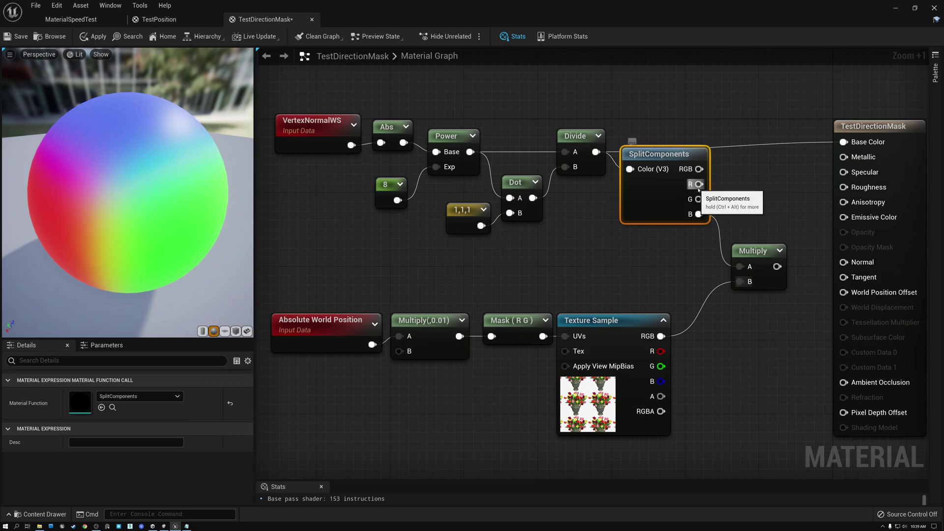
{"action": "left_click_drag", "start_coordinate": [99, 196], "coordinate": [62, 210]}
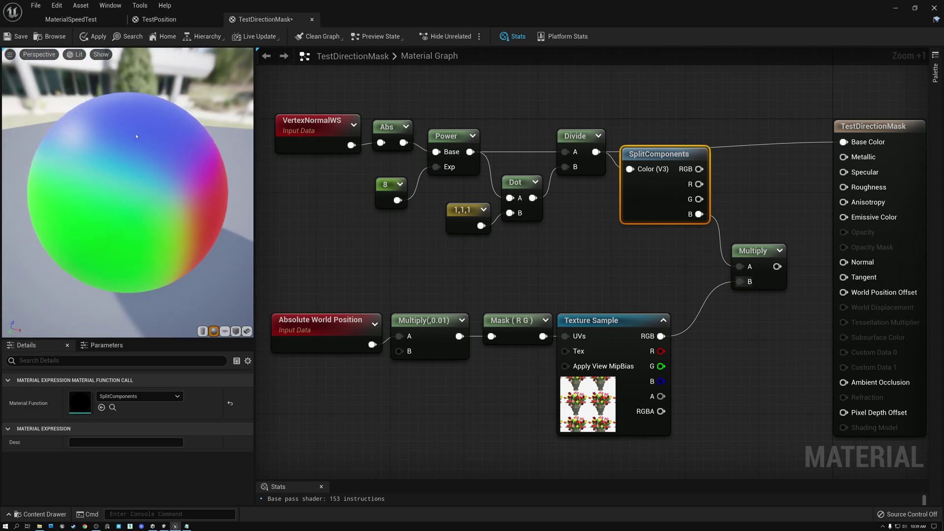
{"action": "left_click_drag", "start_coordinate": [137, 192], "coordinate": [142, 142]}
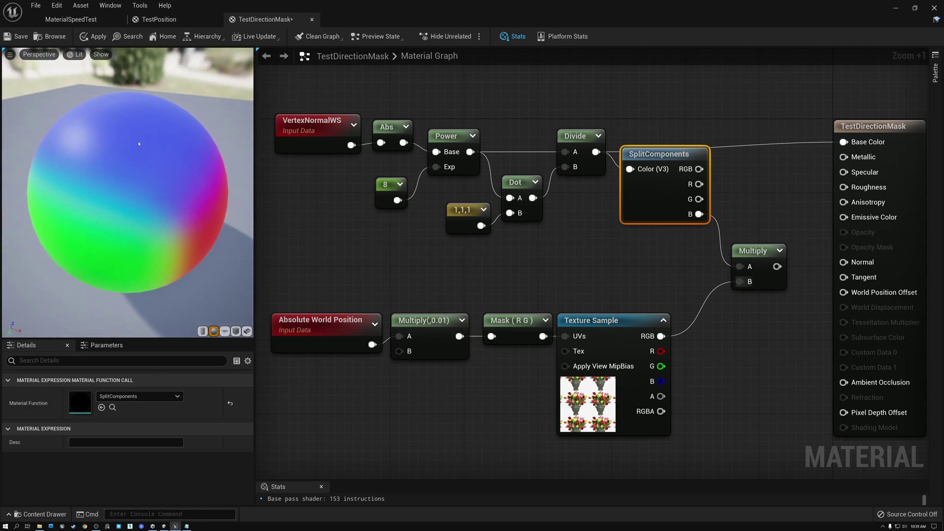
{"action": "left_click_drag", "start_coordinate": [130, 199], "coordinate": [120, 246]}
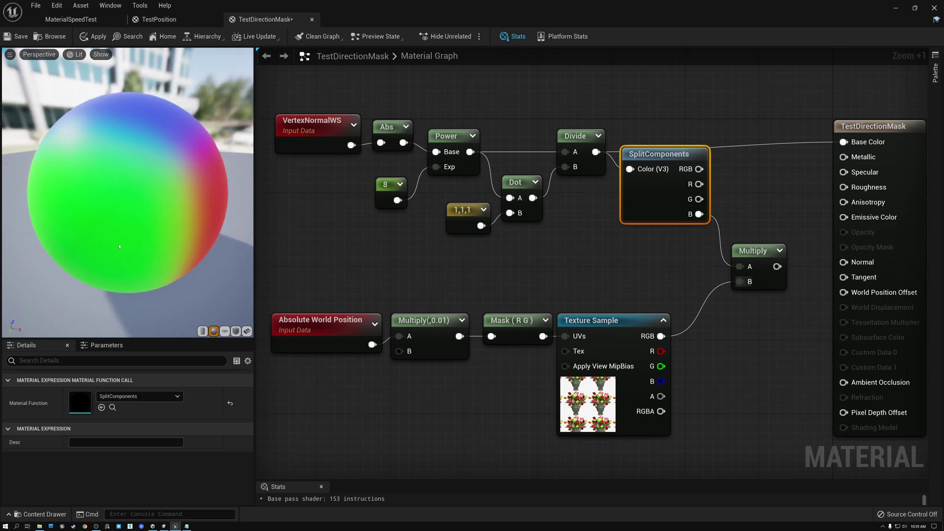
{"action": "left_click_drag", "start_coordinate": [162, 215], "coordinate": [123, 216]}
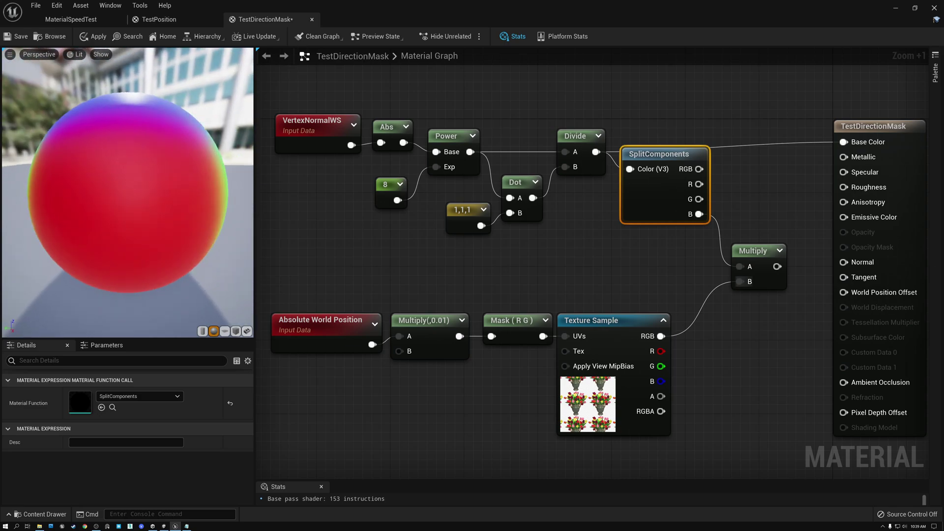
{"action": "left_click_drag", "start_coordinate": [179, 185], "coordinate": [222, 206]}
Preview the Texture Sample's RGB output through Base Color and inspect the world-position projection from the sides and top of the sphere.
{"action": "left_click_drag", "start_coordinate": [312, 284], "coordinate": [845, 143]}
{"action": "left_click_drag", "start_coordinate": [164, 148], "coordinate": [252, 182]}
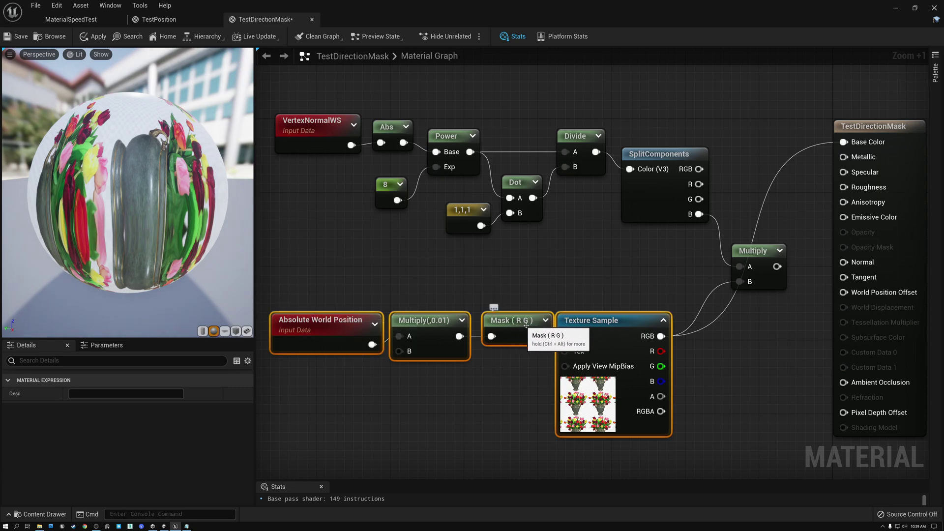
{"action": "left_click", "coordinate": [329, 324]}
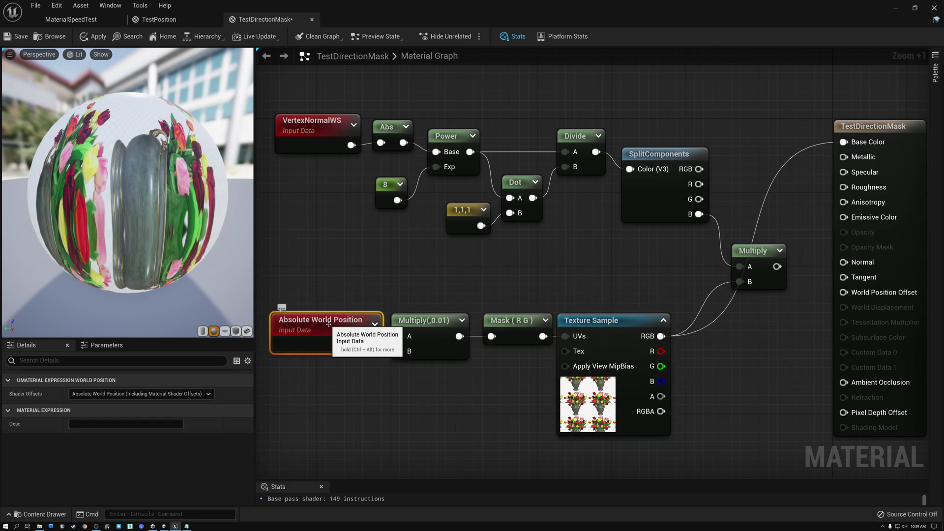
{"action": "left_click_drag", "start_coordinate": [148, 197], "coordinate": [174, 142]}
{"action": "left_click_drag", "start_coordinate": [70, 186], "coordinate": [72, 164]}
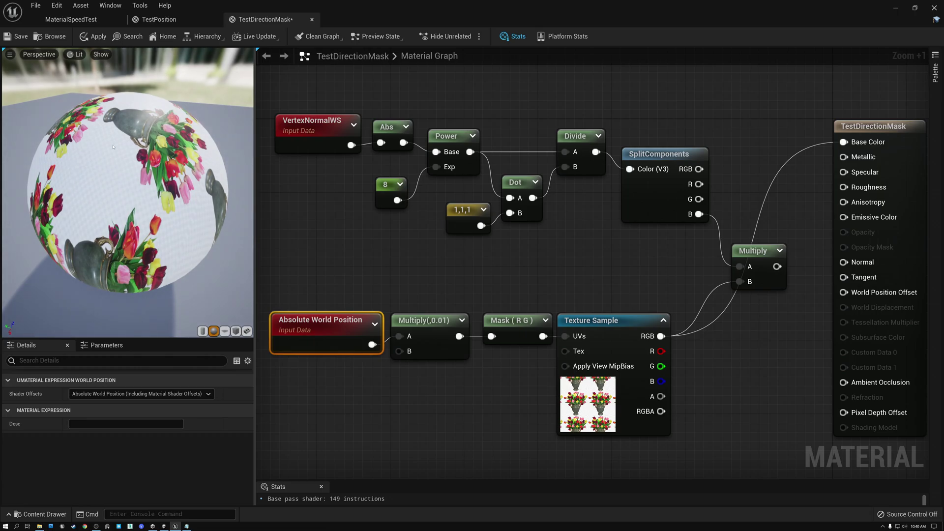
{"action": "left_click_drag", "start_coordinate": [74, 186], "coordinate": [98, 180]}
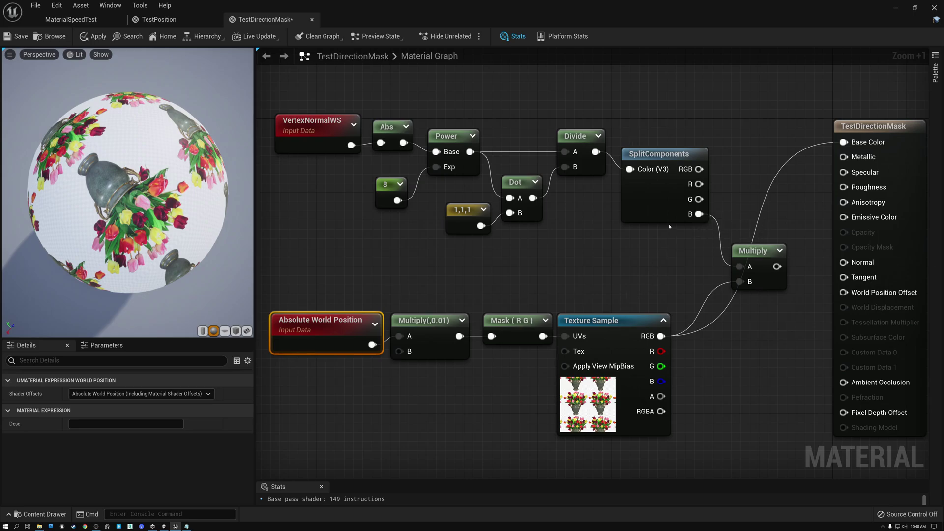
Shift the final Multiply node towards the material output, connect it to Base Color, and inspect the masked texture around the sphere.
{"action": "left_click_drag", "start_coordinate": [753, 250], "coordinate": [787, 230]}
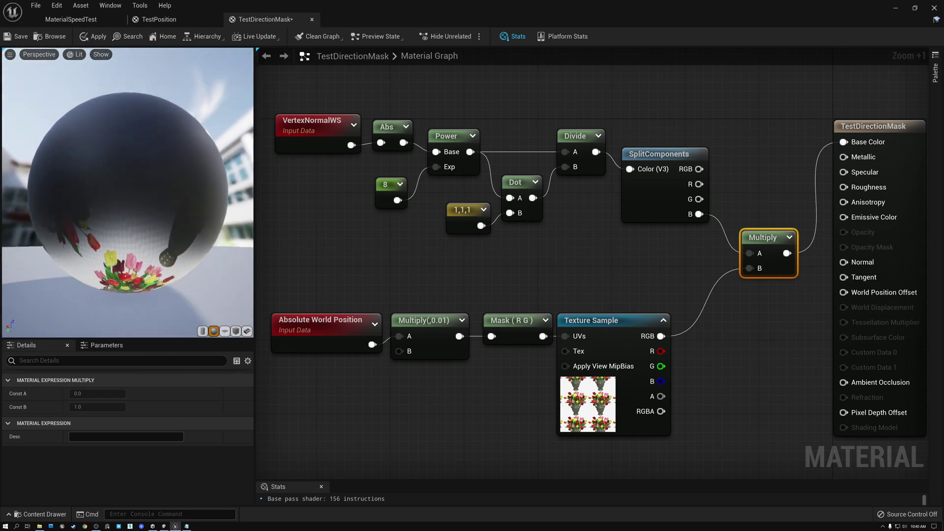
{"action": "left_click_drag", "start_coordinate": [136, 234], "coordinate": [168, 172]}
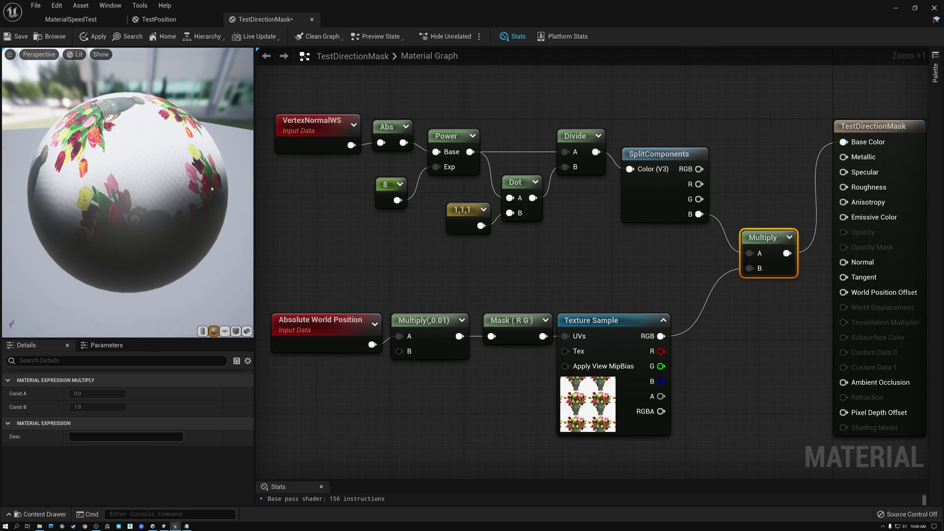
{"action": "left_click_drag", "start_coordinate": [112, 179], "coordinate": [101, 107]}
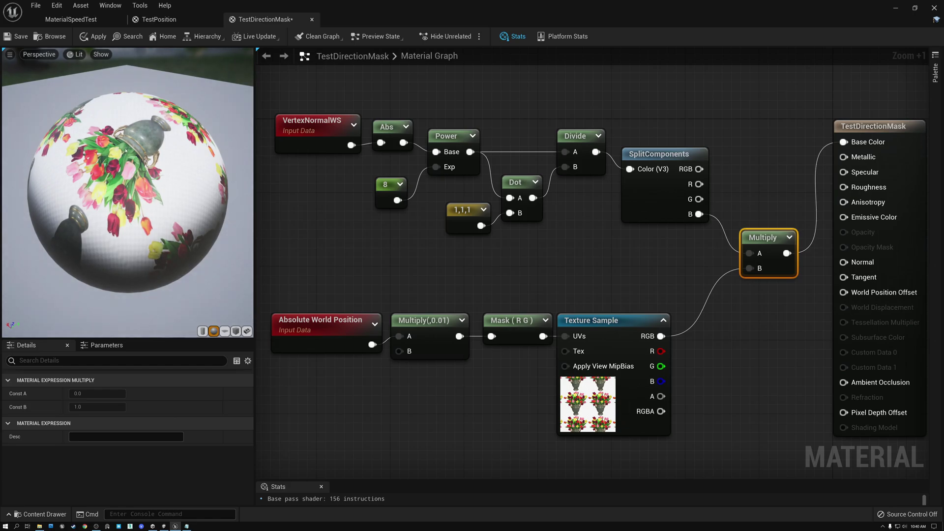
{"action": "left_click_drag", "start_coordinate": [185, 202], "coordinate": [226, 255]}
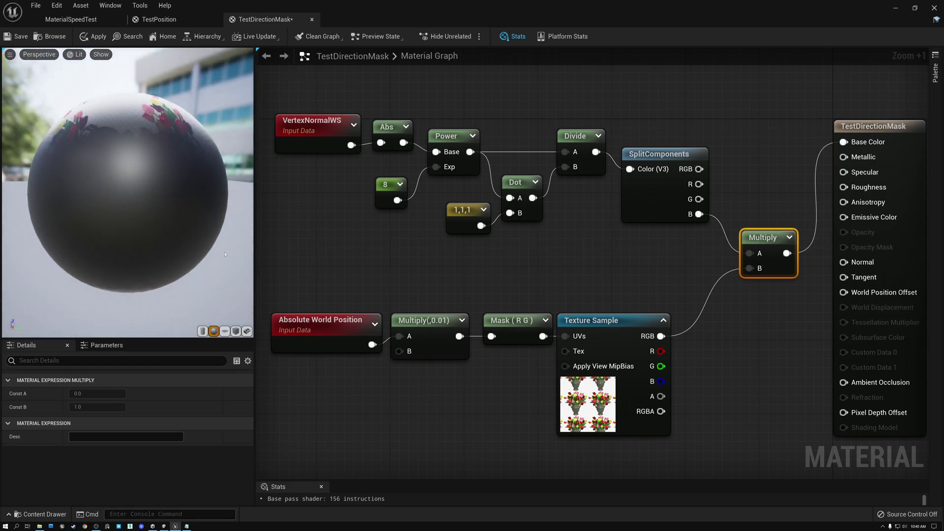
{"action": "left_click_drag", "start_coordinate": [132, 180], "coordinate": [163, 194]}
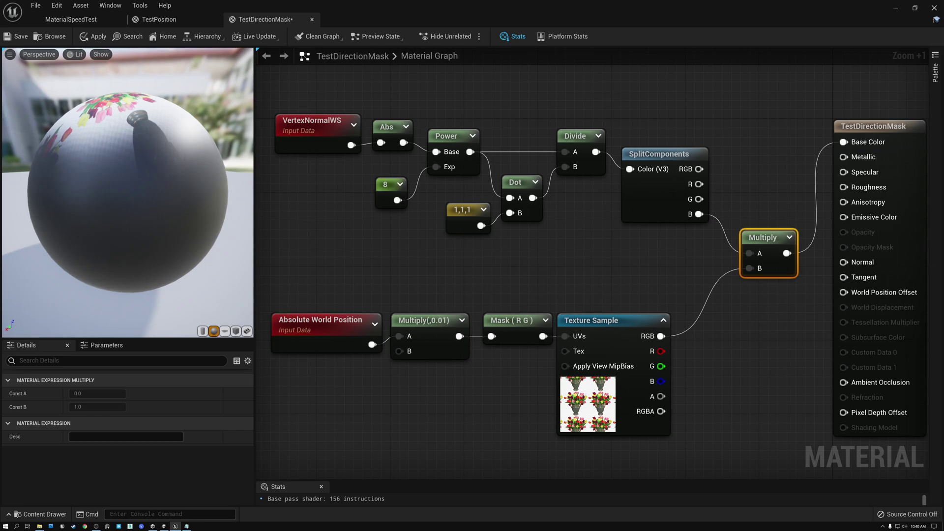
{"action": "mouse_move", "coordinate": [152, 129]}
{"action": "left_mouse_down"}
{"action": "mouse_move", "coordinate": [153, 108]}
{"action": "mouse_move", "coordinate": [153, 132]}
{"action": "left_mouse_up"}
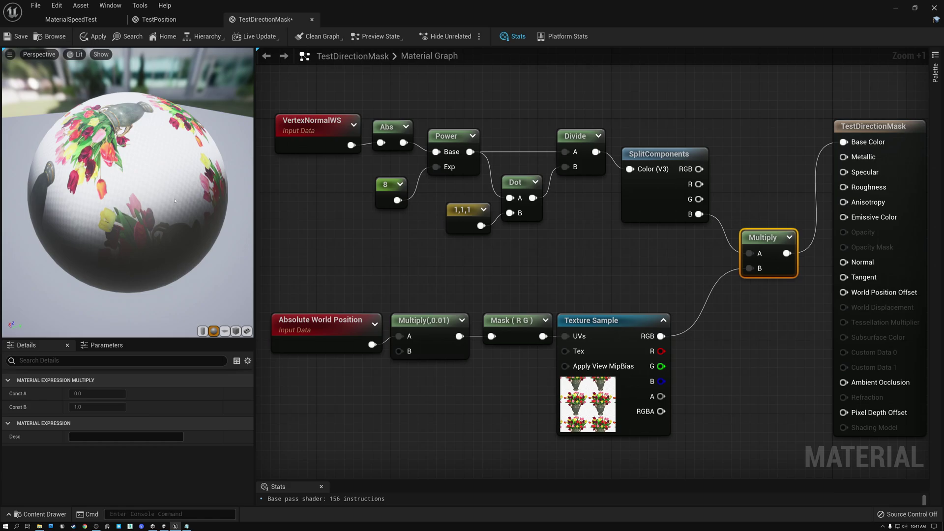
Highlight the Absolute World Position texture branch and the VertexNormalWS mask branch in turn to compare the graph's two parts.
{"action": "left_click_drag", "start_coordinate": [311, 296], "coordinate": [619, 400]}
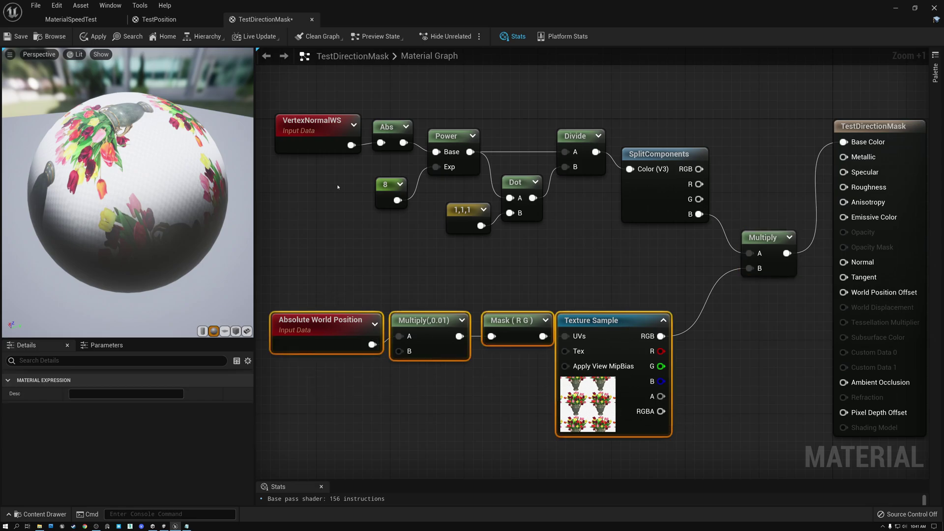
{"action": "left_click_drag", "start_coordinate": [310, 92], "coordinate": [662, 238]}
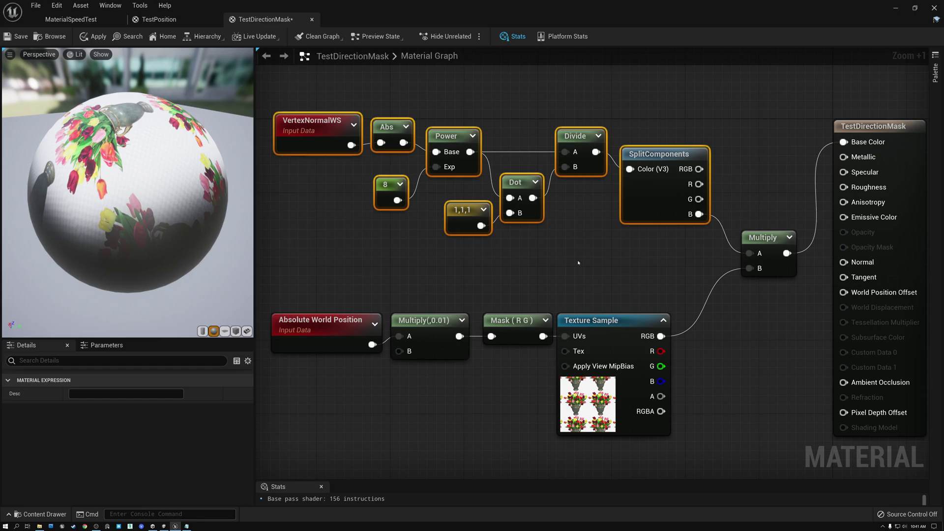
{"action": "left_click_drag", "start_coordinate": [314, 288], "coordinate": [591, 399]}
{"action": "left_click_drag", "start_coordinate": [296, 92], "coordinate": [673, 230]}
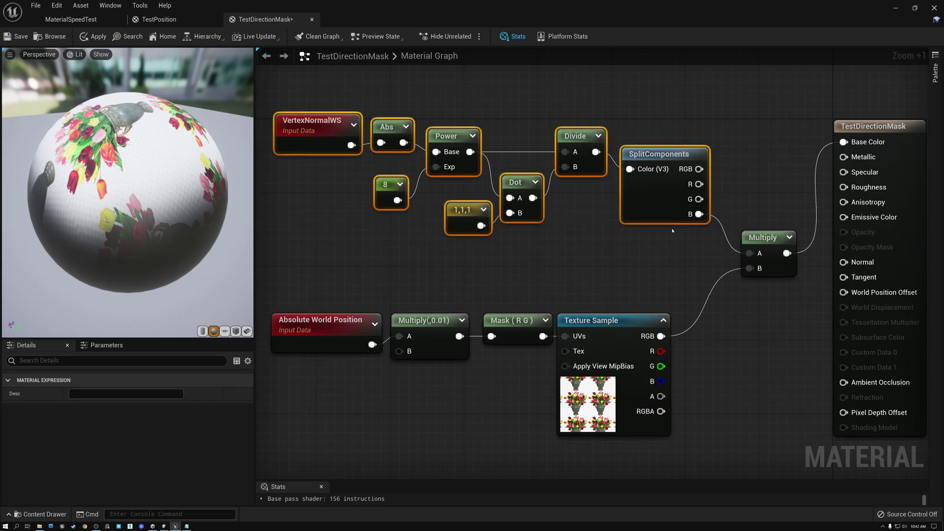